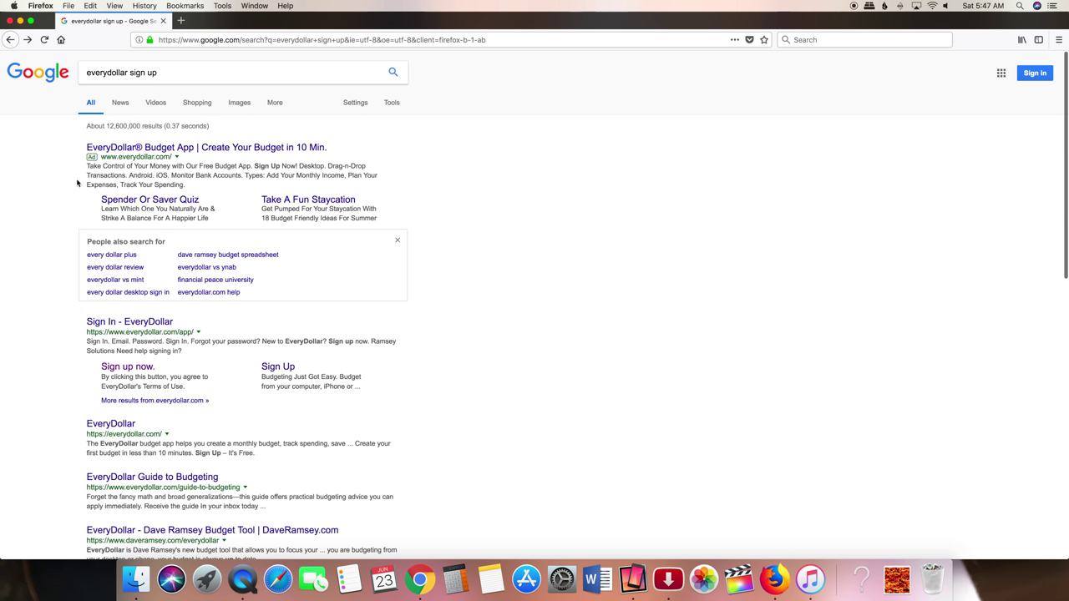
- Open the EveryDollar Budget App site from the Google search ad result
left_click(166, 148)
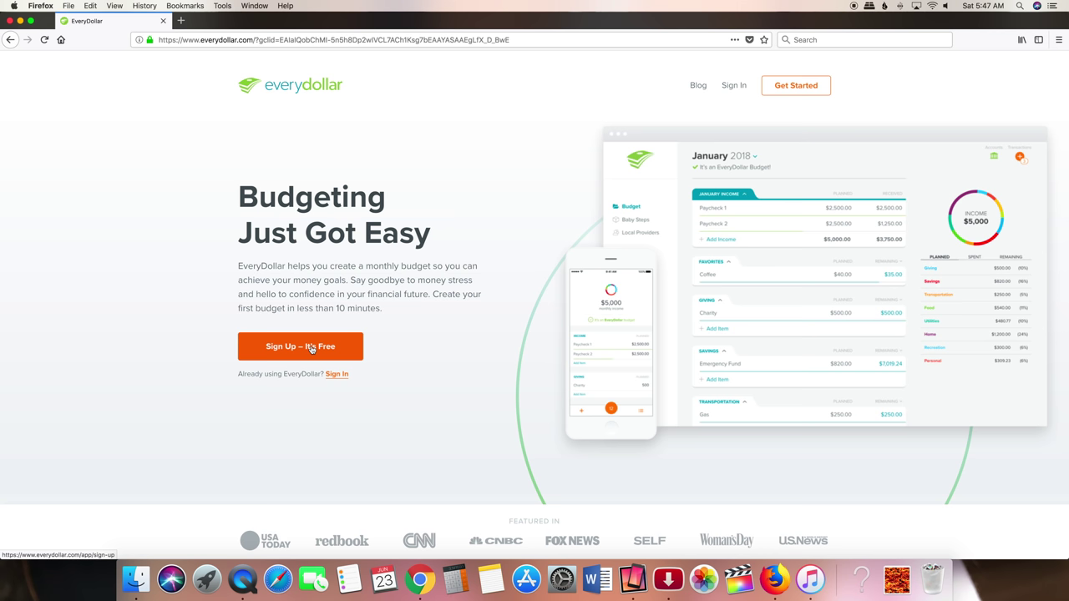
- Start a free sign-up and enter the user's first name, last name and e-mail address
left_click(311, 349)
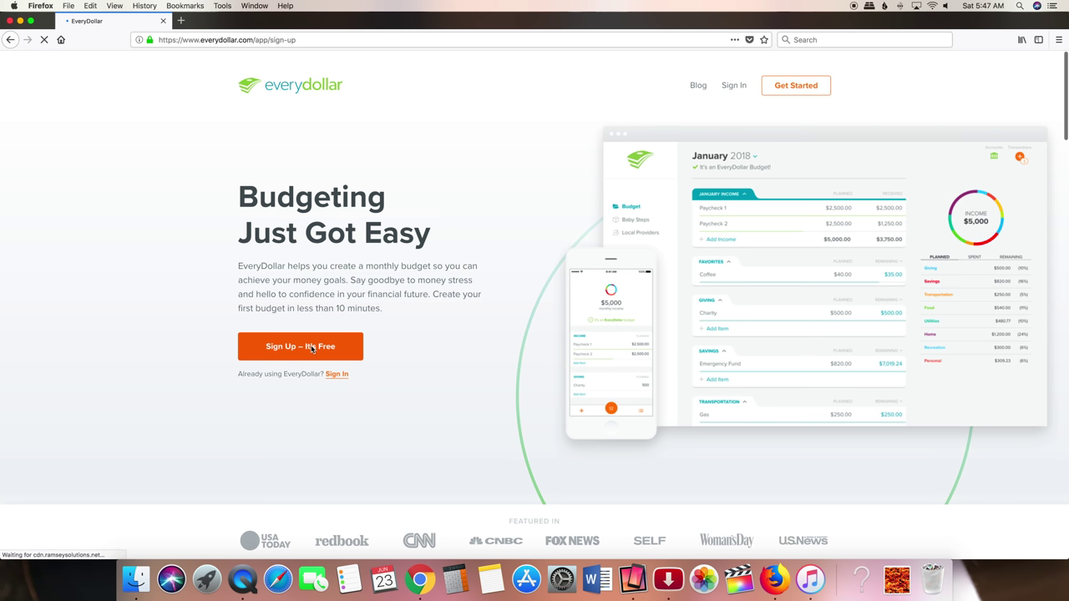
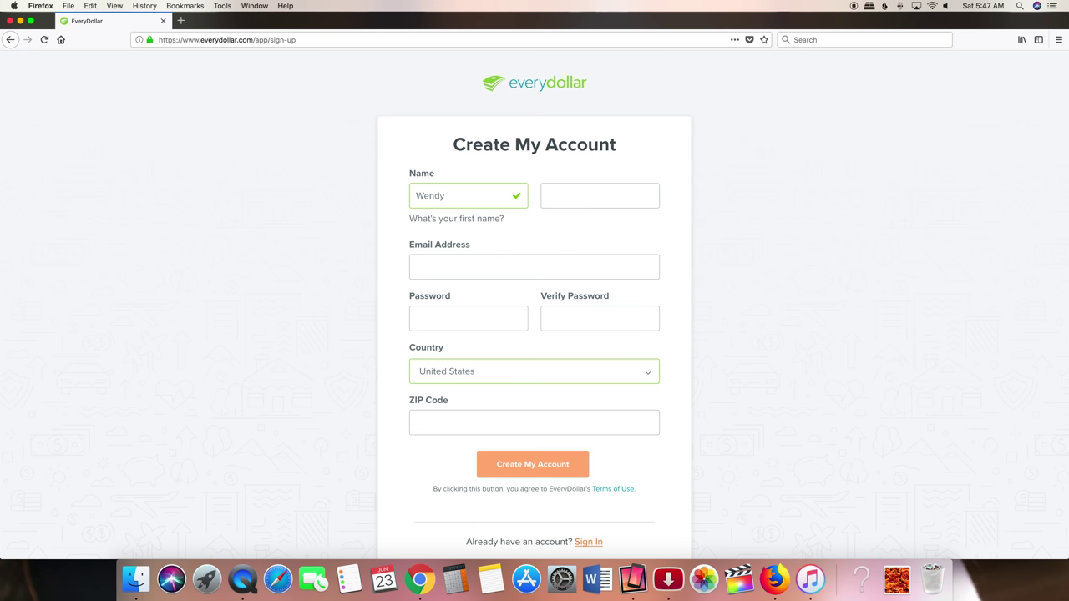
key("Tab")
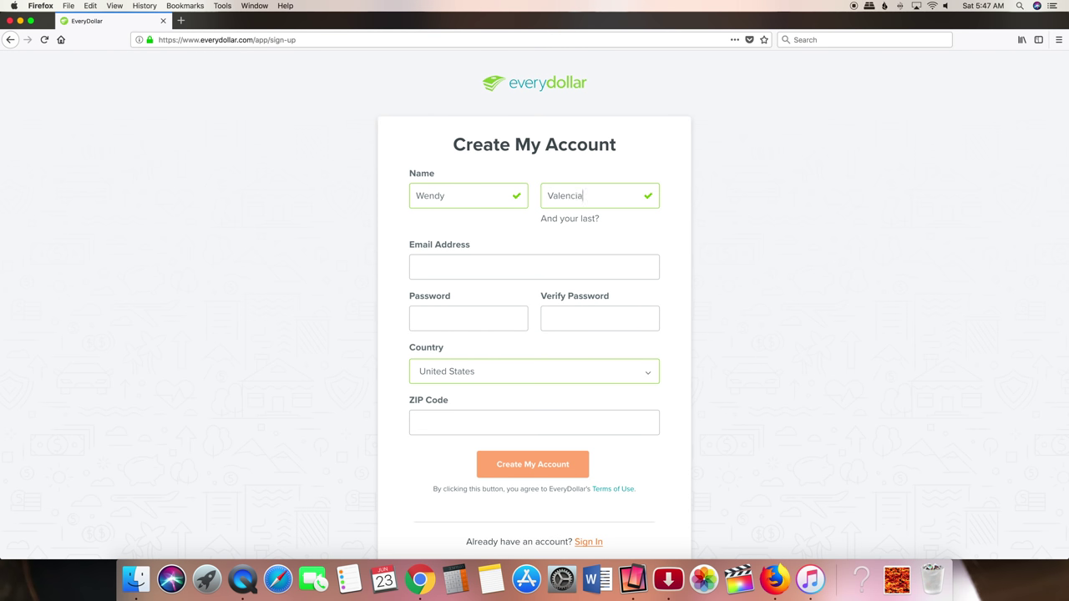
key("Tab")
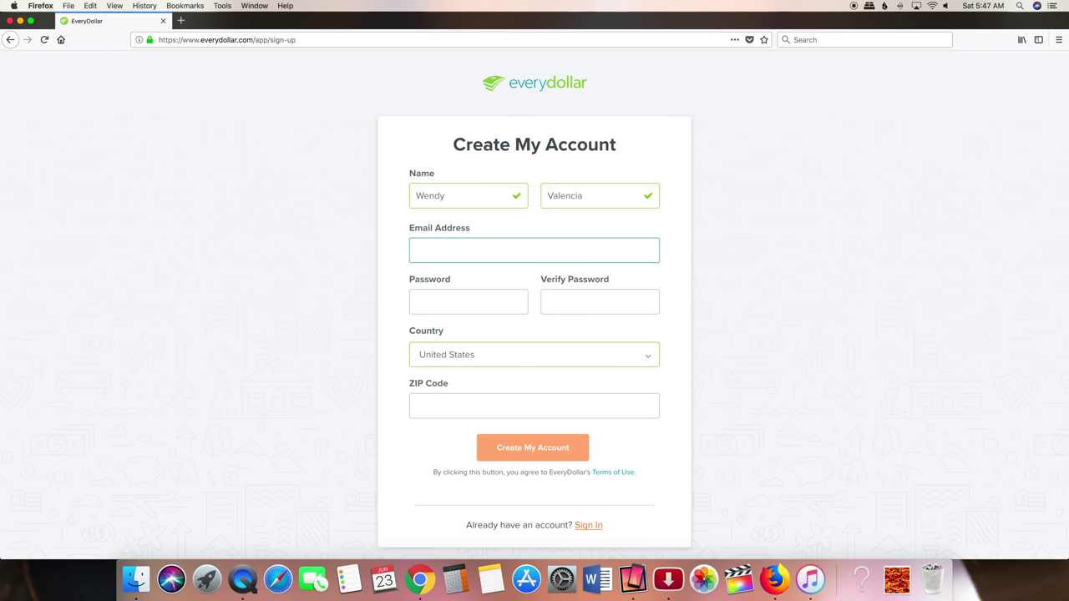
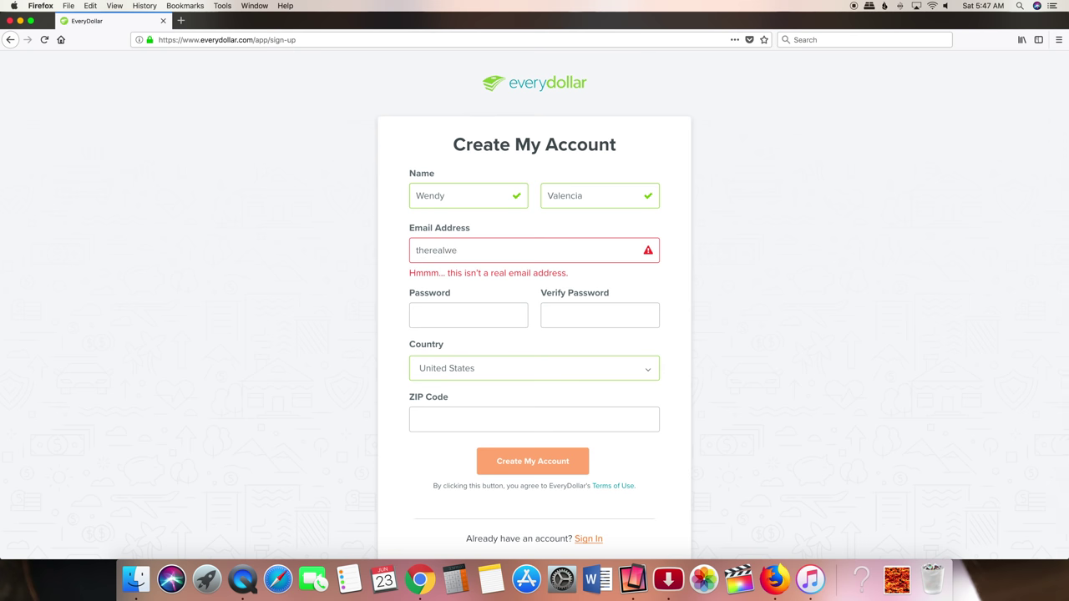
- Set and confirm the account password, enter the ZIP code, and create the account
key("Tab")
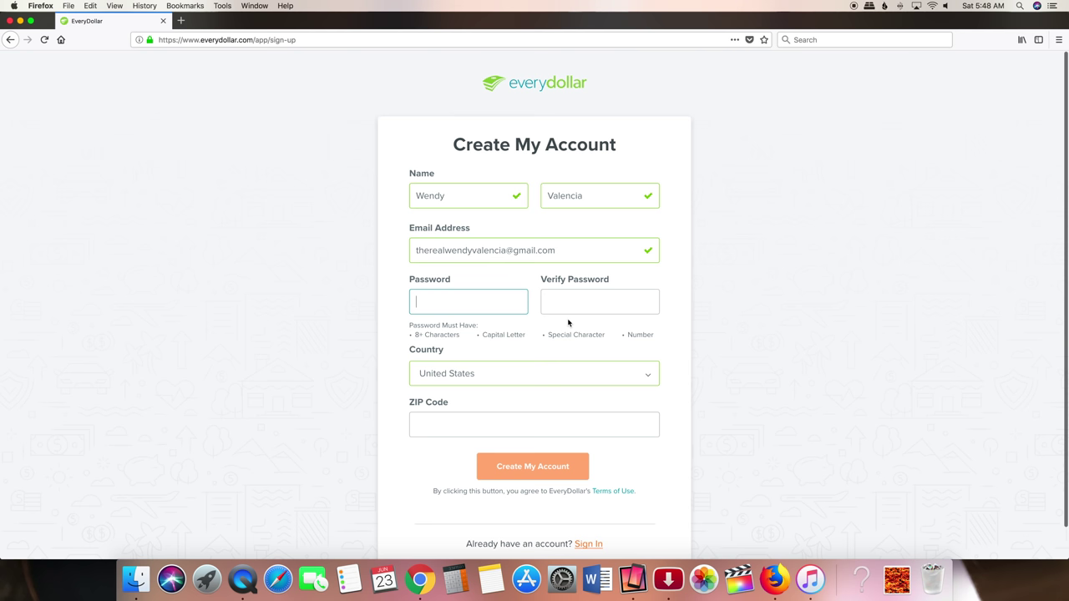
type("••••")
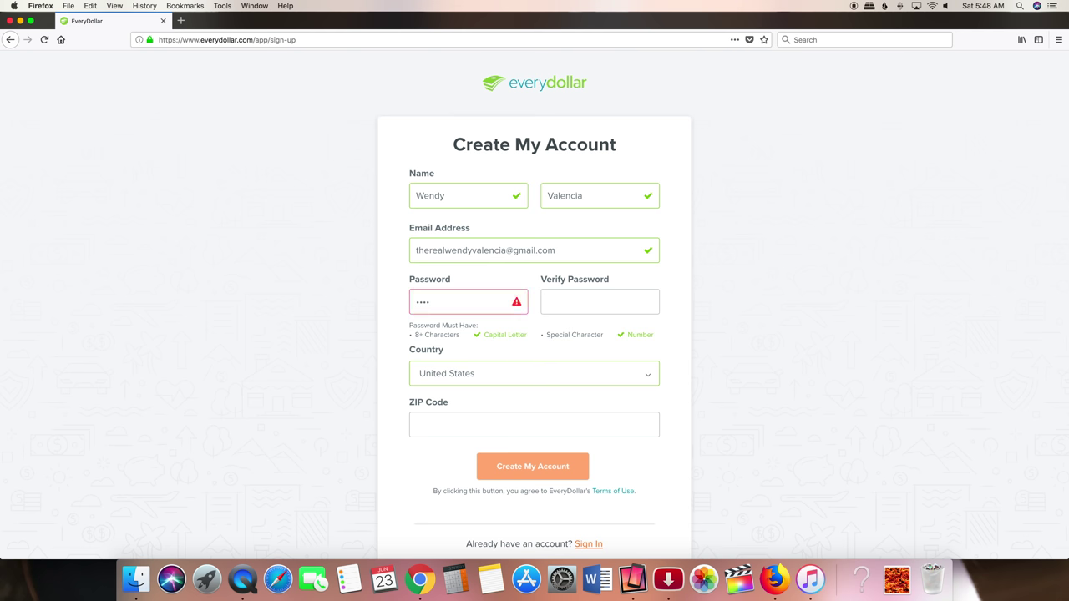
type("!")
type("•••")
key("Tab")
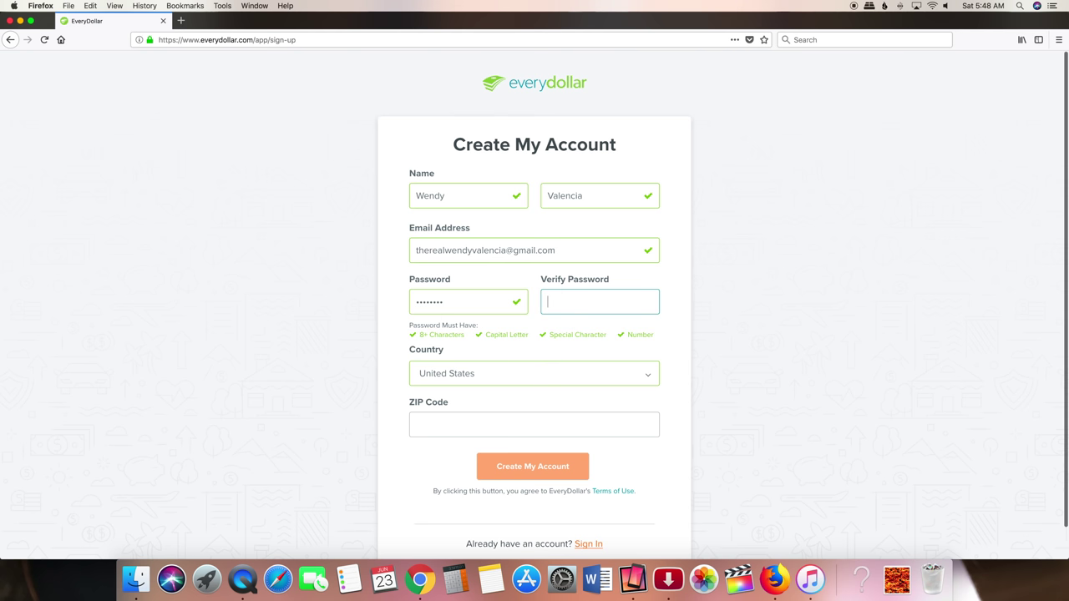
type("••••••••")
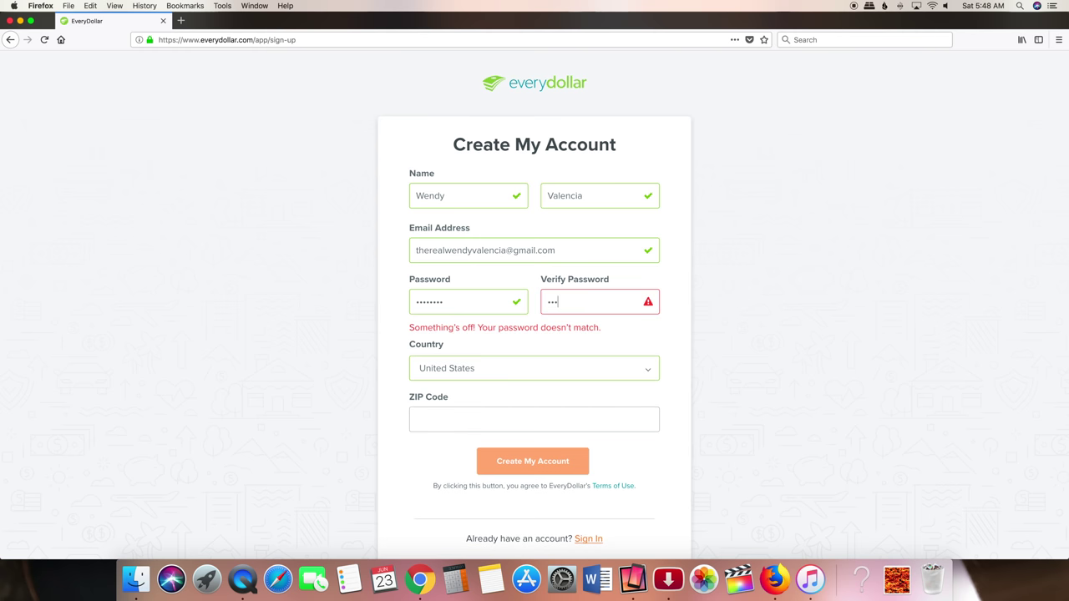
type("•")
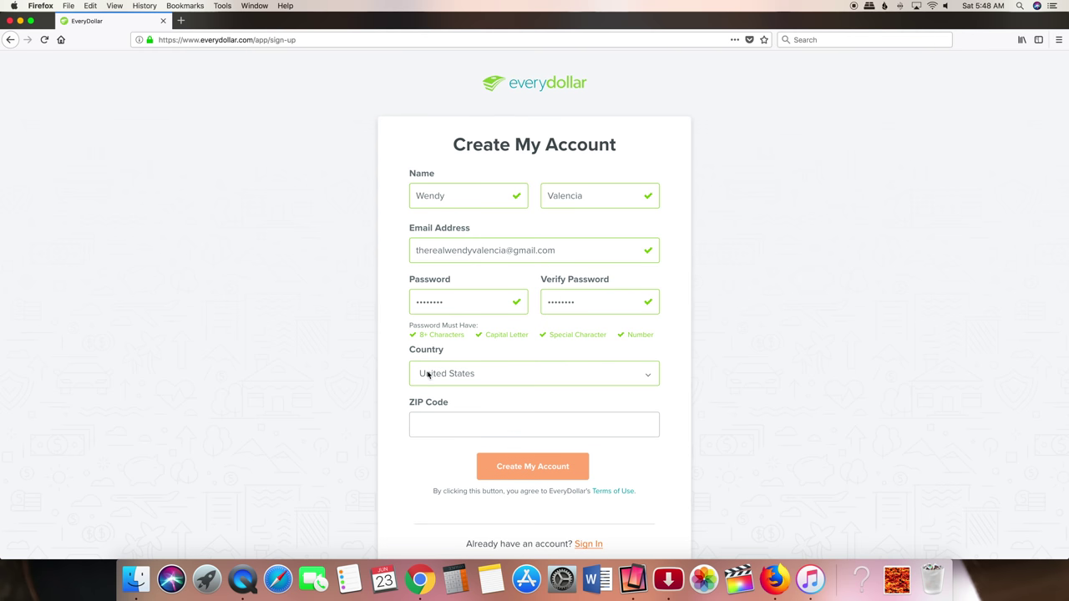
left_click(424, 426)
type("22")
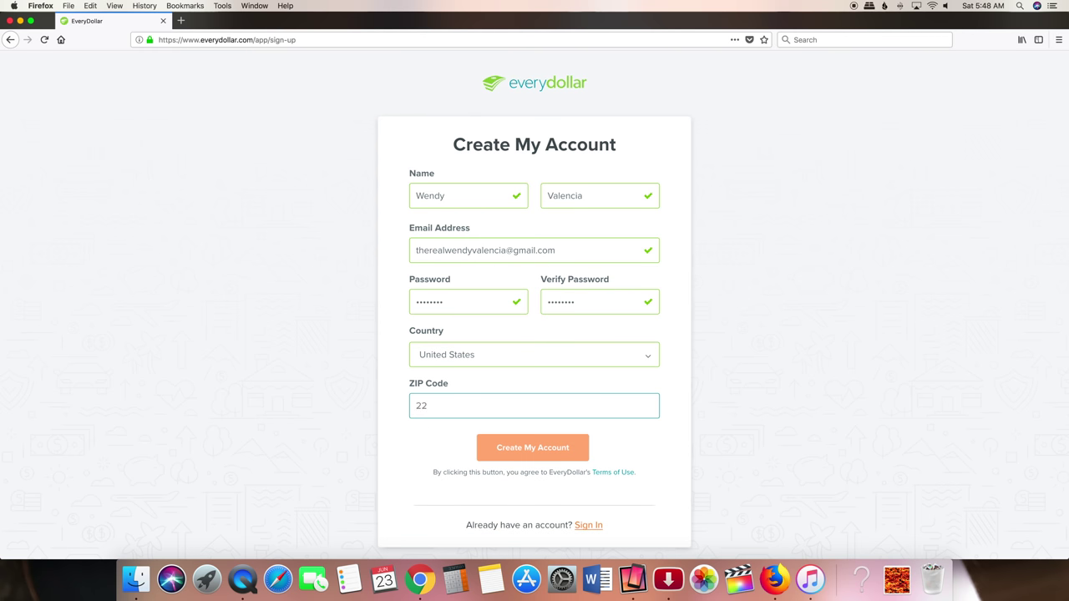
type("180")
left_click(544, 447)
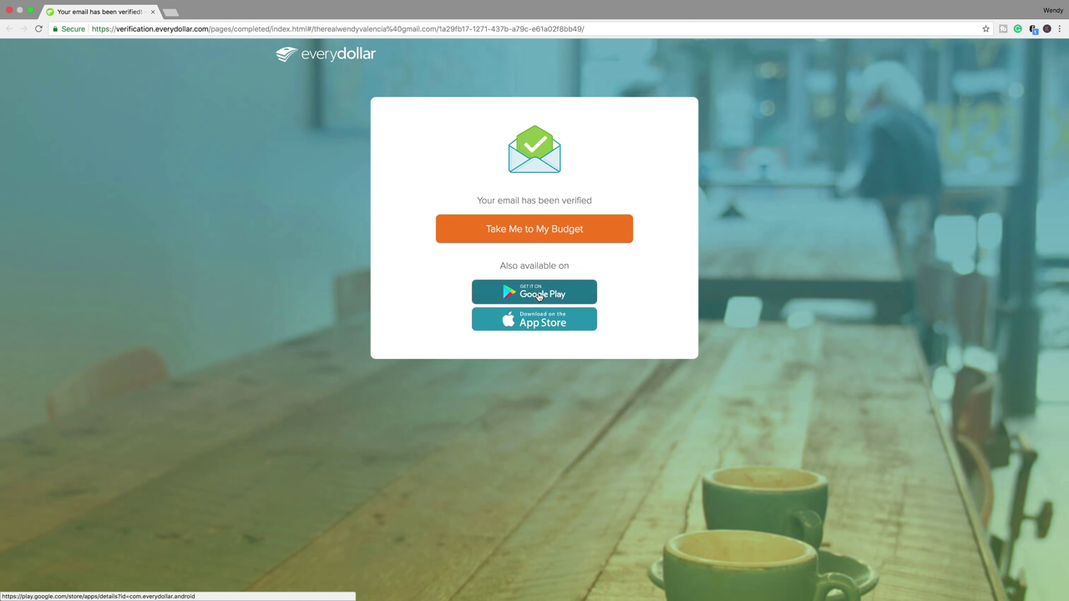
- Continue from the verification page into the June 2018 budget
left_click(535, 229)
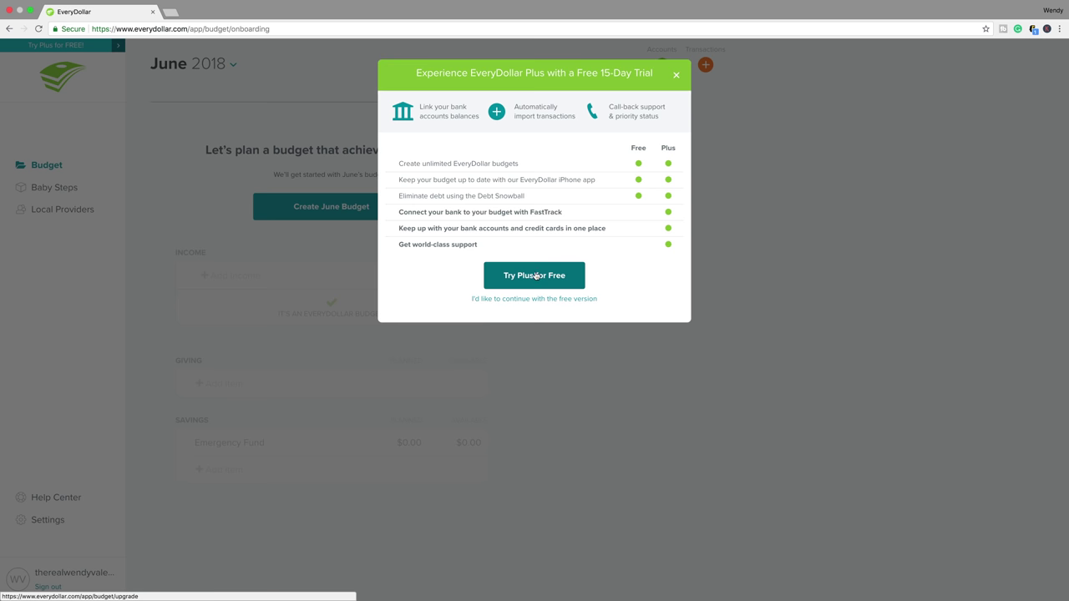
- Accept the EveryDollar Plus offer and submit the 15-day free trial form
left_click(536, 275)
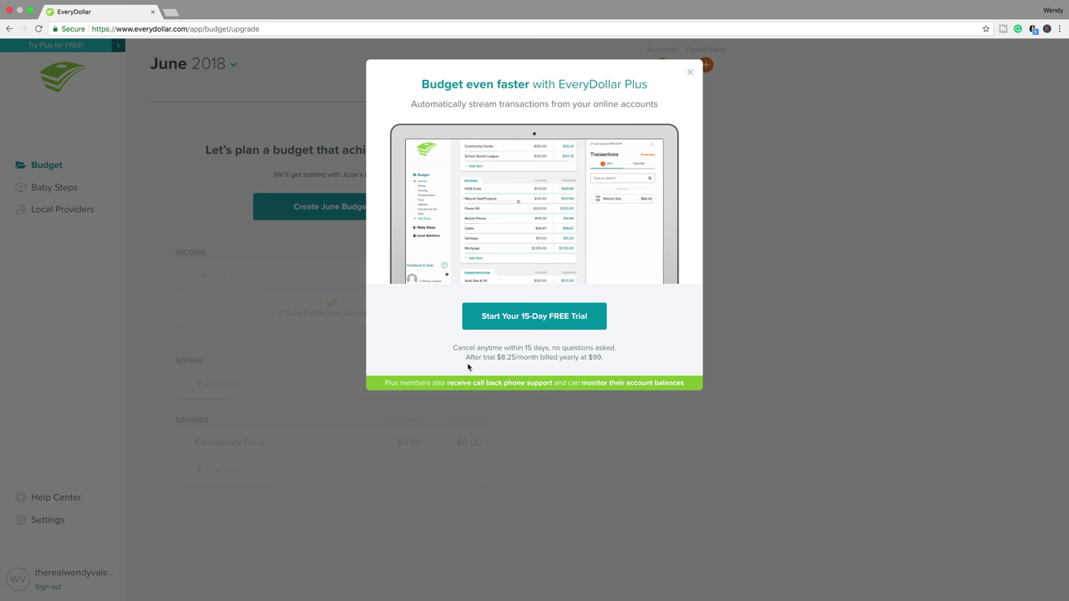
left_click(532, 322)
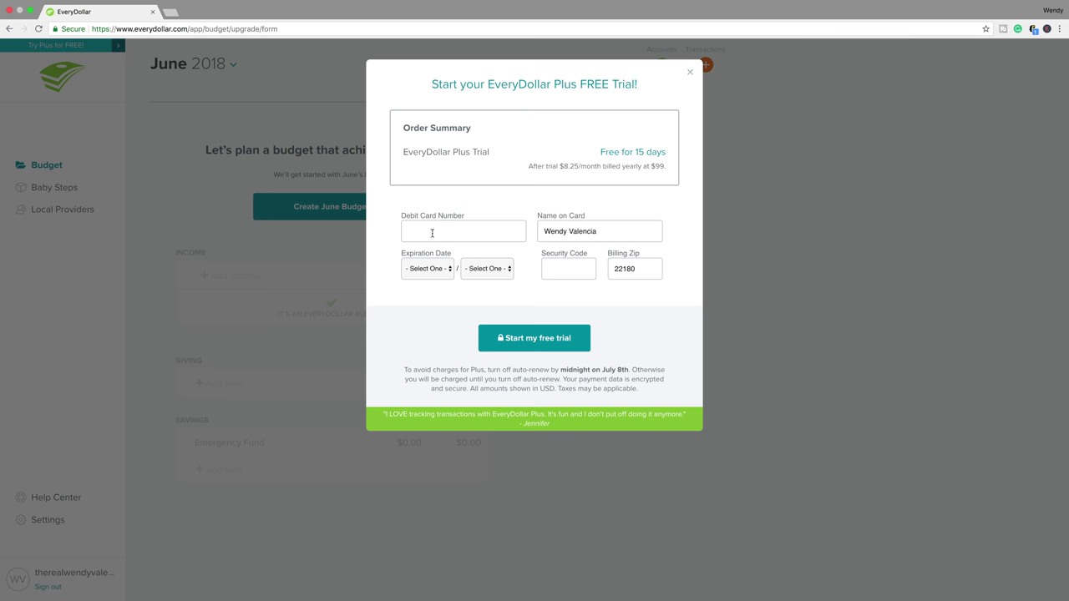
left_click(543, 337)
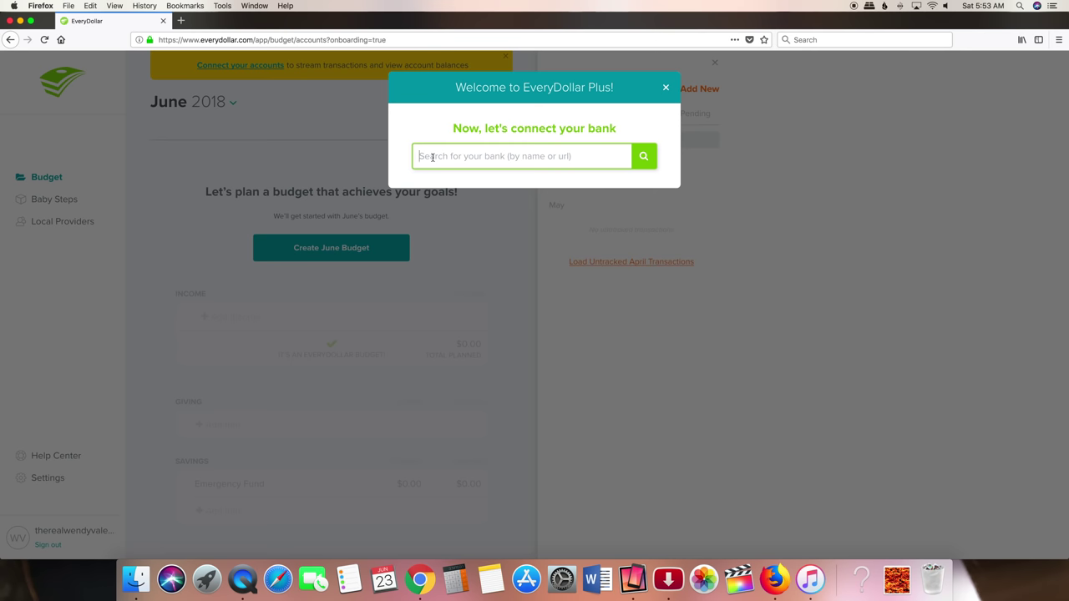
- Link Capital One 360 Business Banking using the bank login and 6-digit security code
type("capital one")
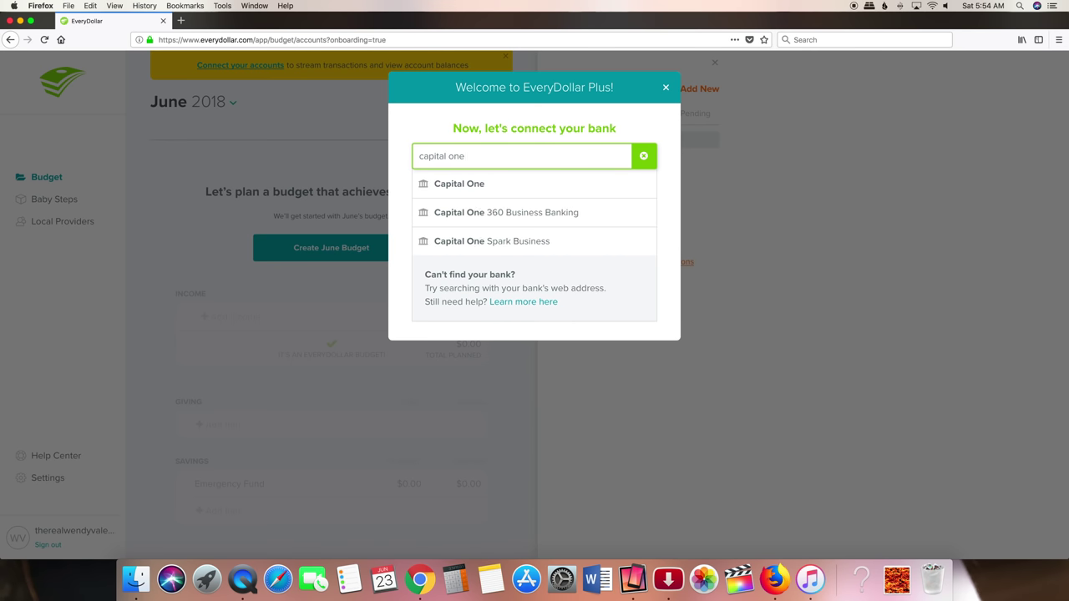
type(" 360")
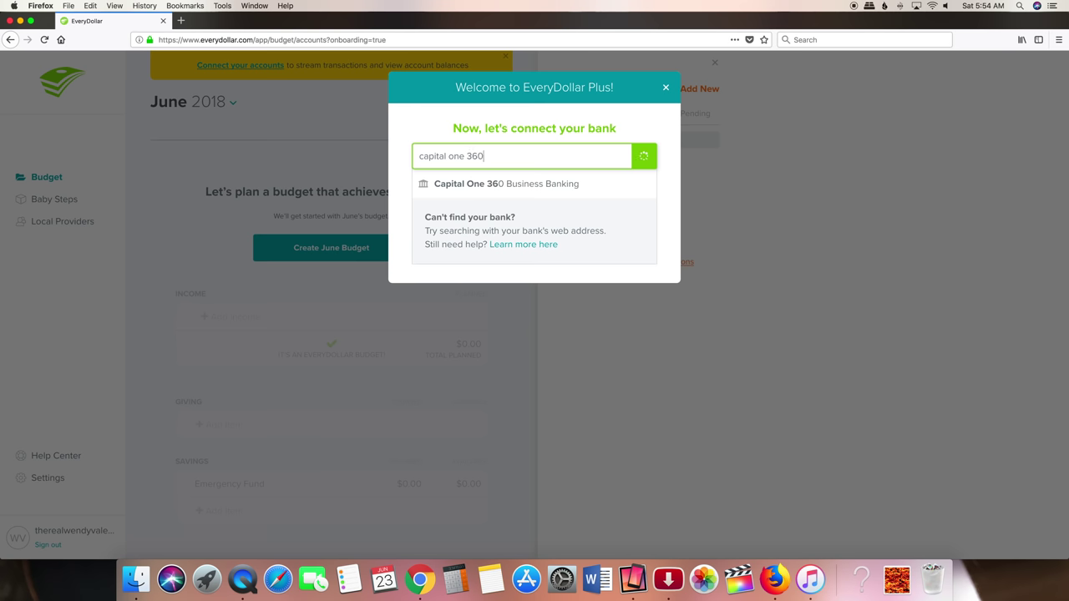
left_click(503, 185)
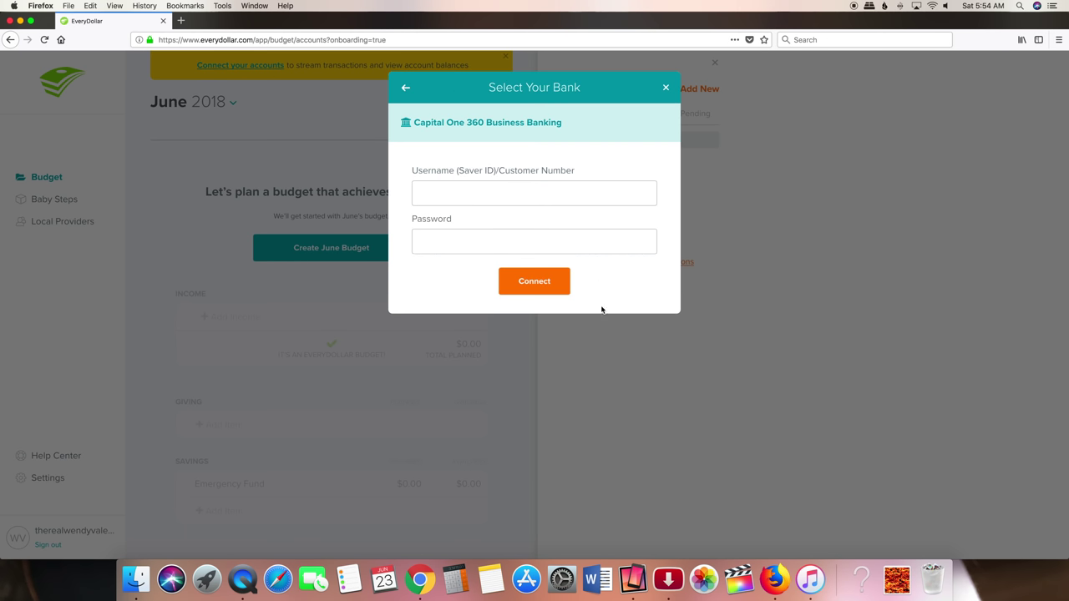
left_click(449, 193)
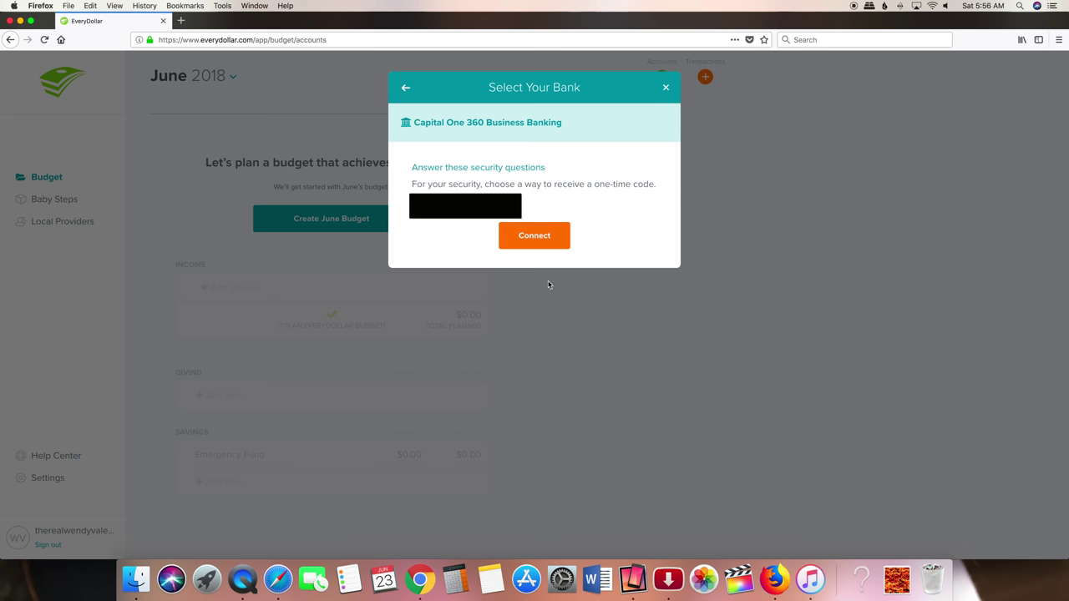
left_click(542, 238)
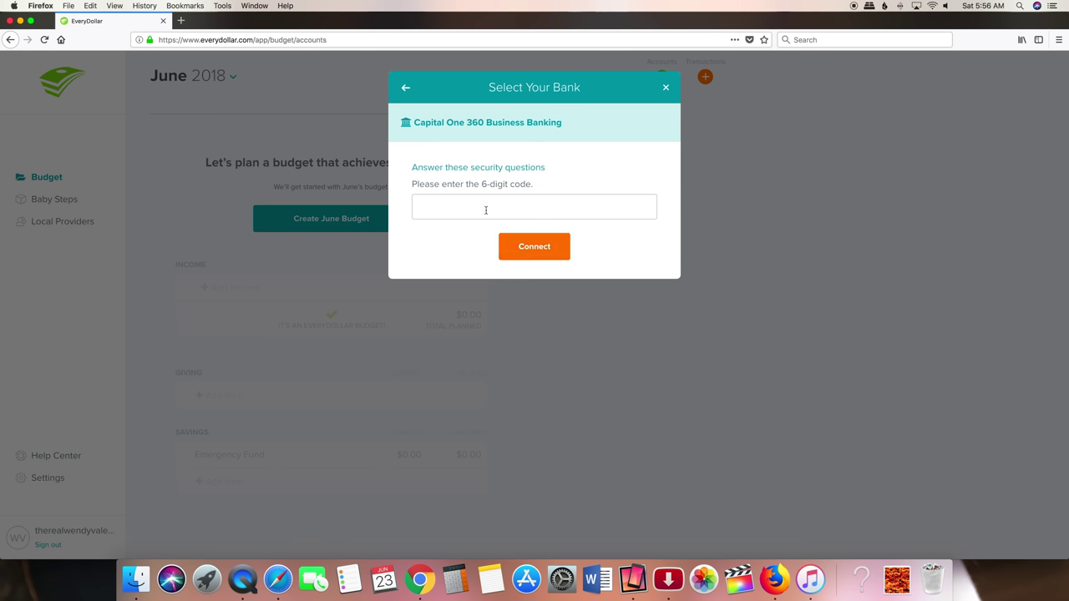
left_click(457, 207)
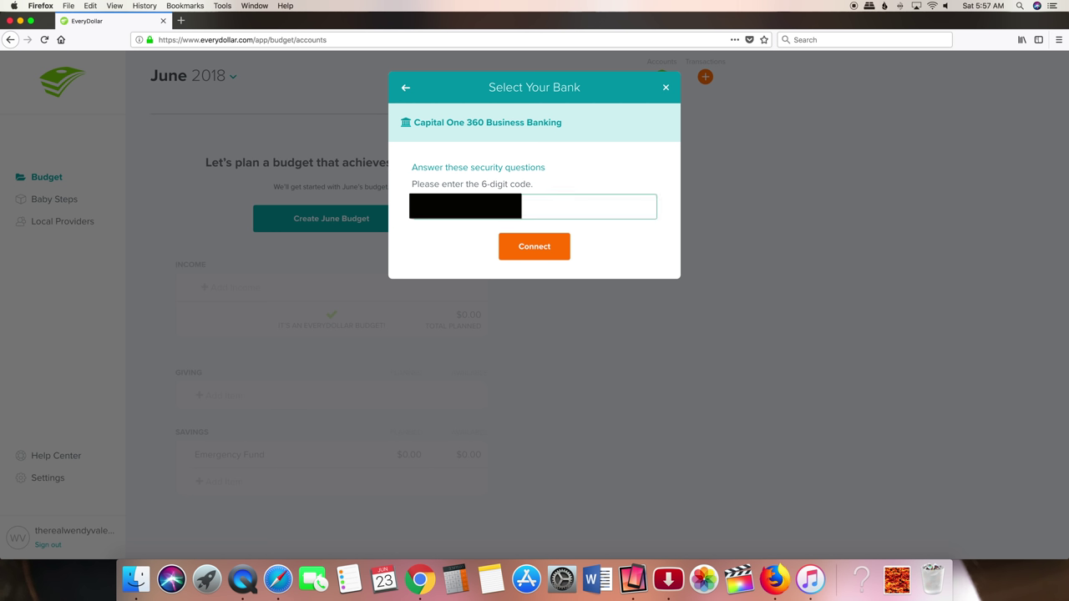
left_click(537, 248)
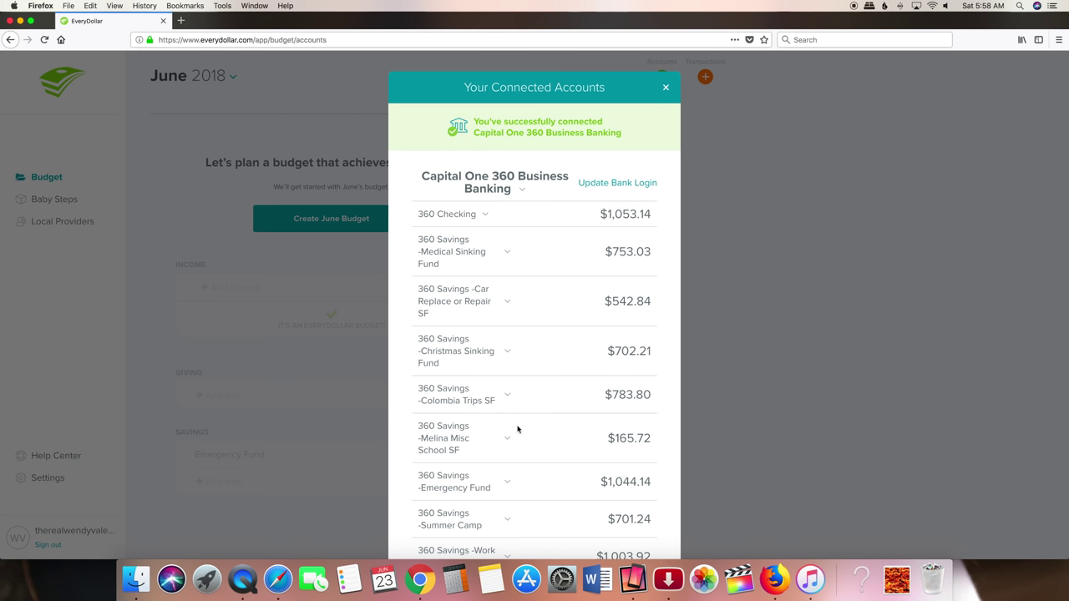
- Review the 360 Checking and Medical Sinking Fund account details, then close the accounts list
scroll(518, 429, "down", 2)
scroll(518, 429, "down", 3)
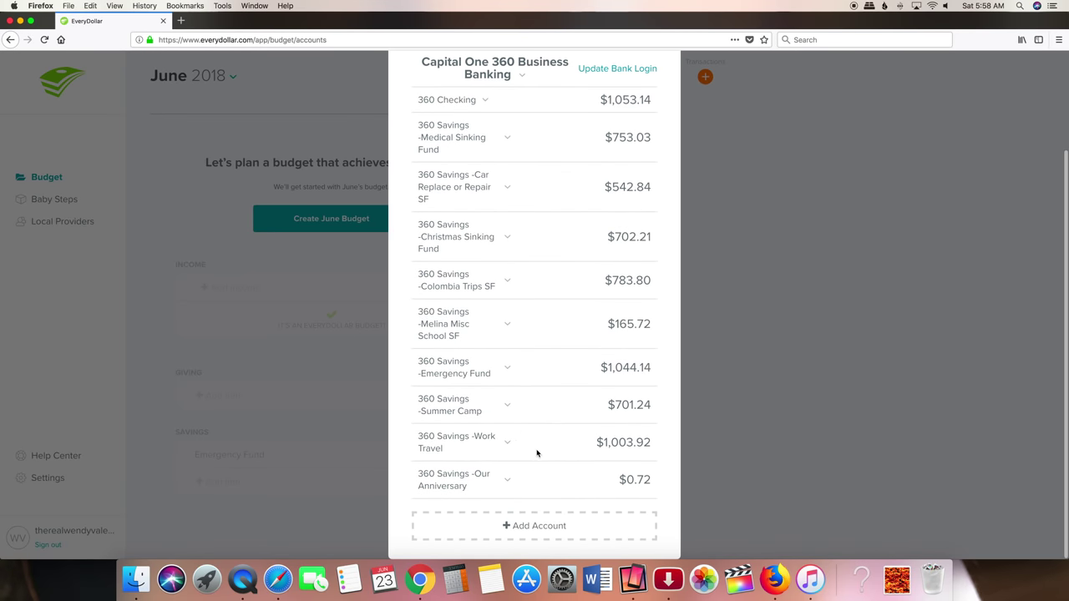
scroll(537, 453, "up", 2)
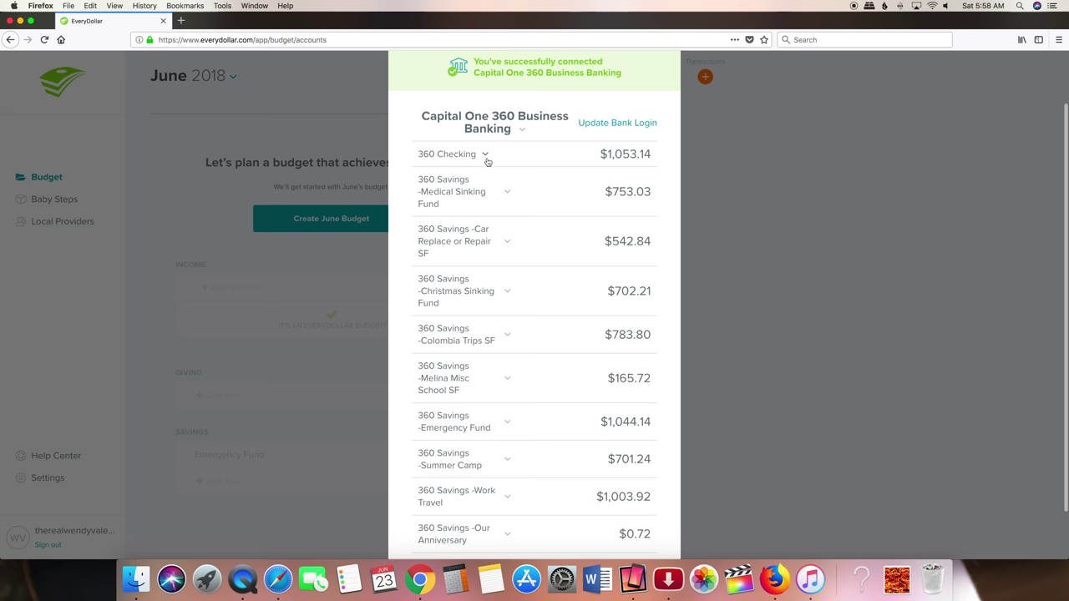
left_click(485, 156)
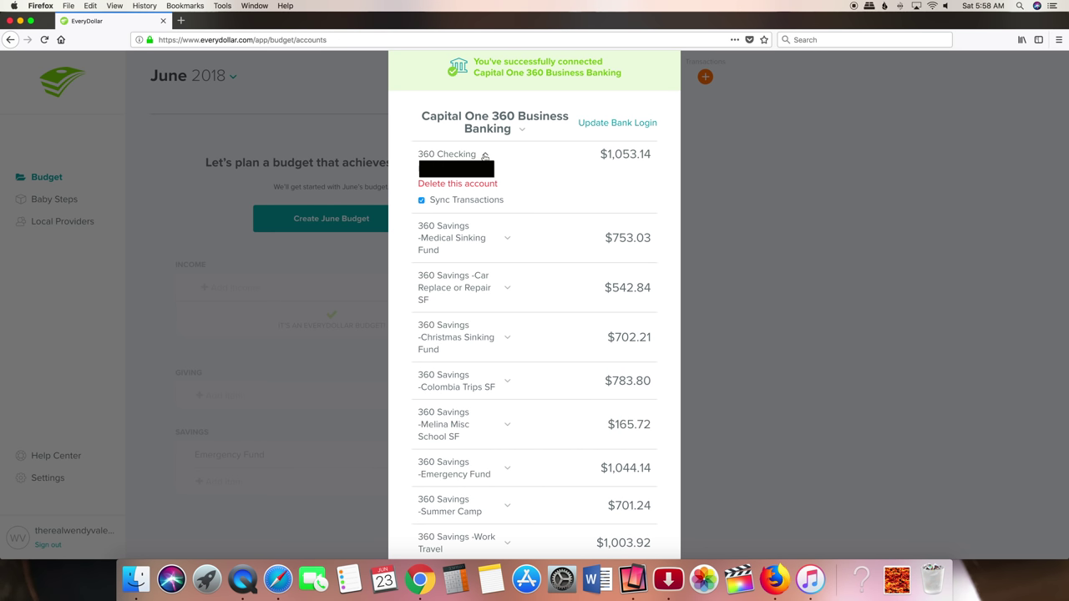
left_click(507, 240)
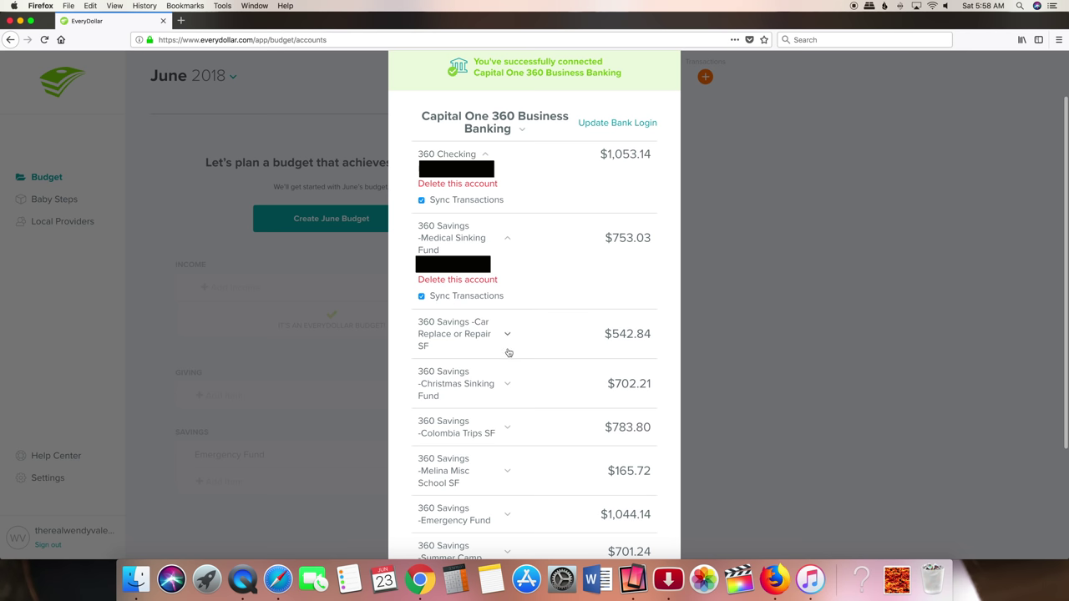
left_click(350, 242)
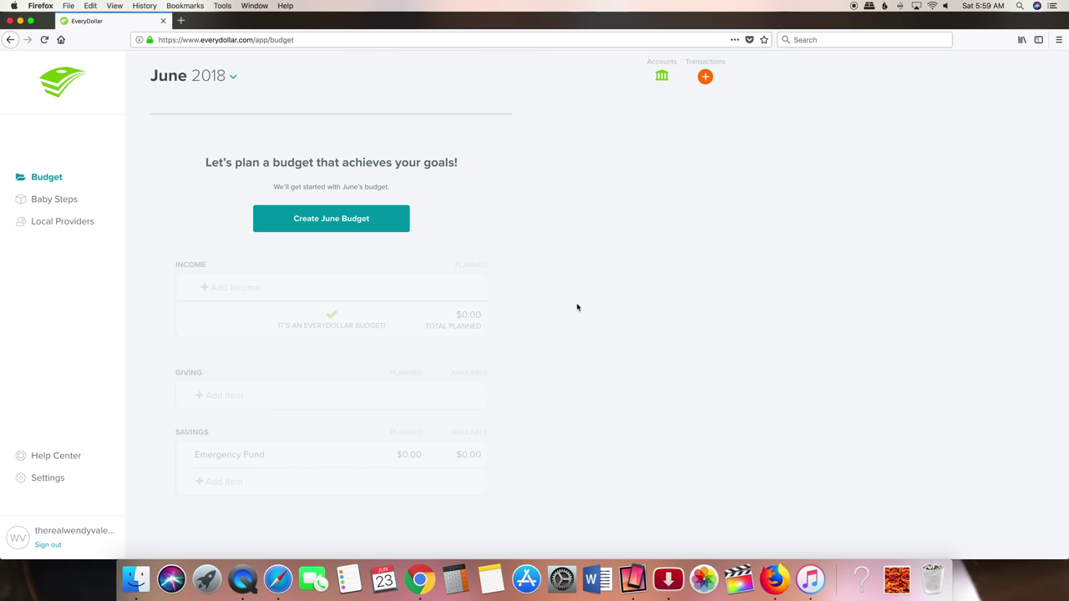
- Create the June budget and plan Paycheck 1 at $1,000.00
left_click(329, 219)
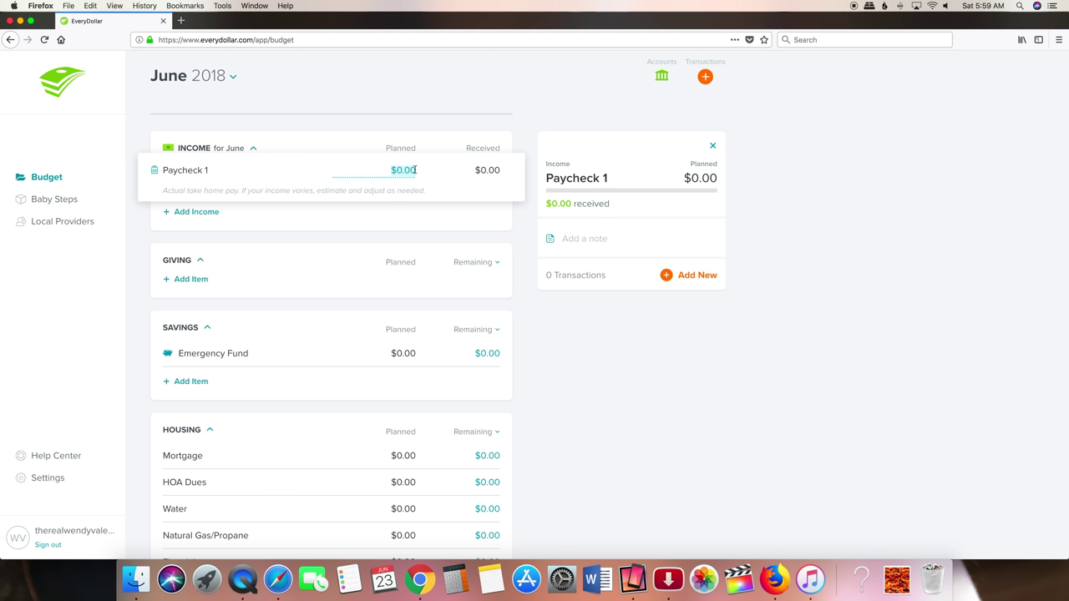
type("1000.00")
key("Tab")
- Add a 'tithe' item under Giving planned at $100.00
left_click(189, 267)
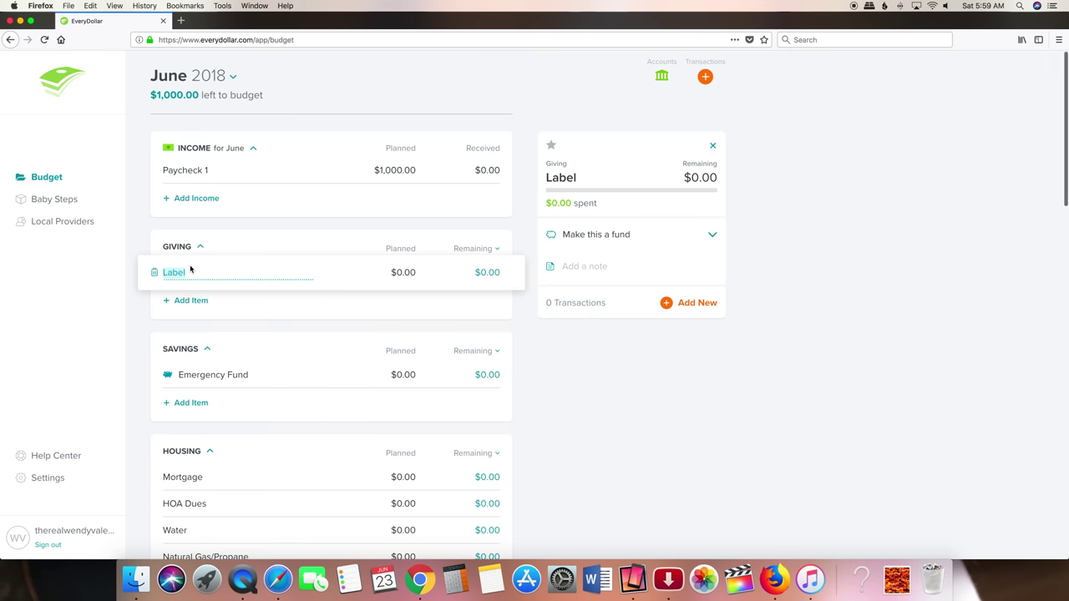
type("tithe")
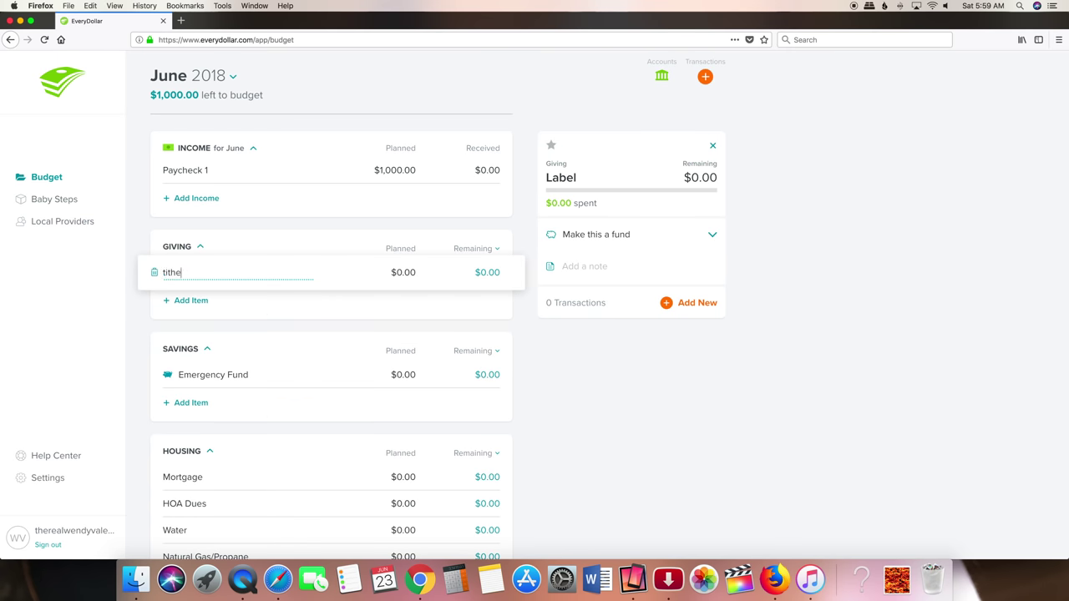
key("Tab")
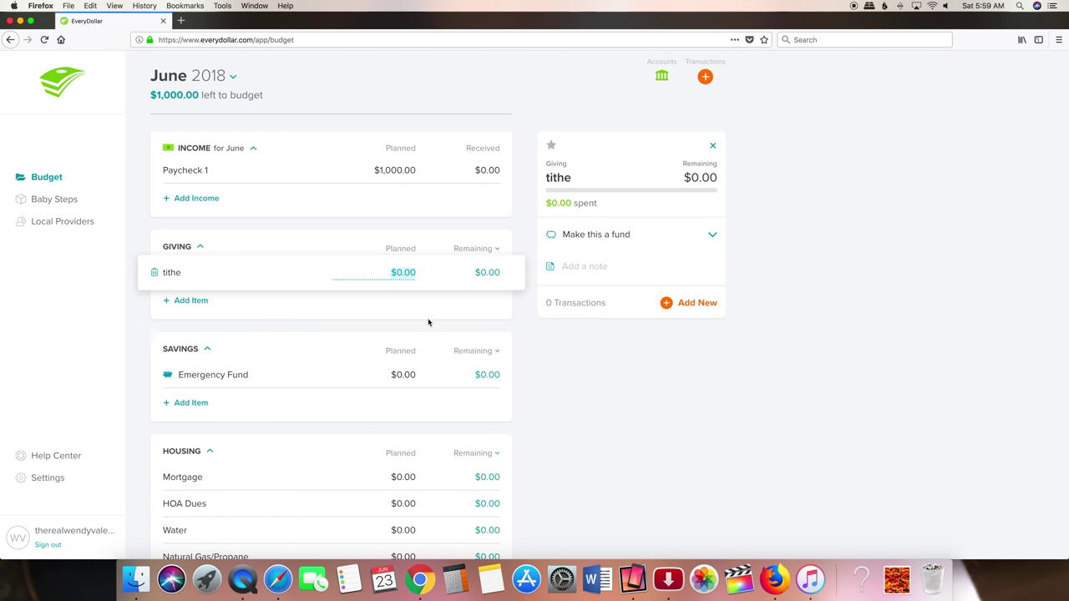
type("100.00")
left_click(319, 375)
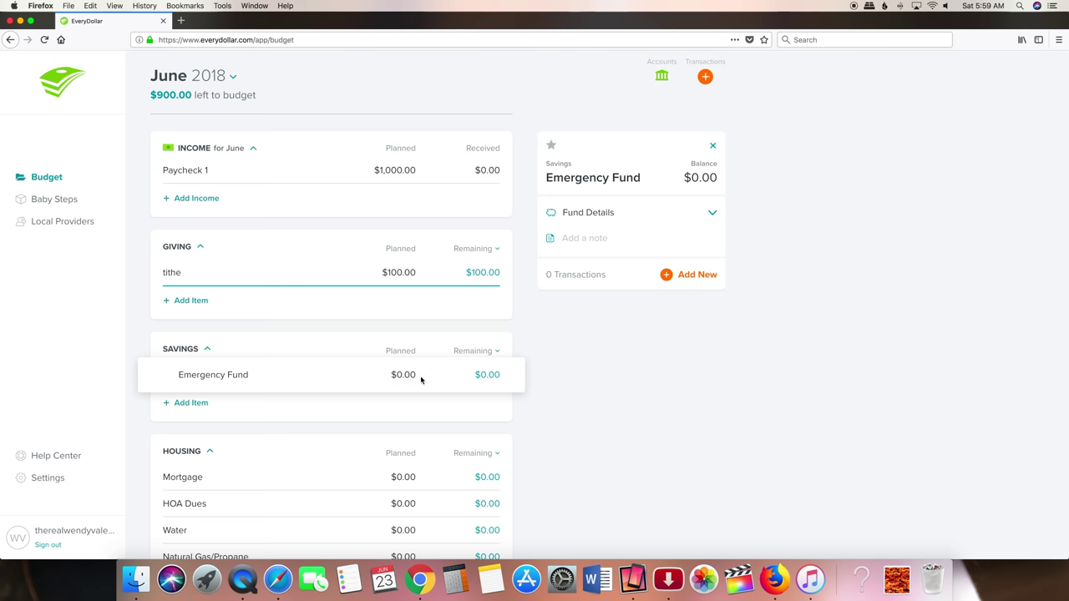
- Plan the Mortgage item at $100.00 and rename it Rent
scroll(398, 434, "down", 3)
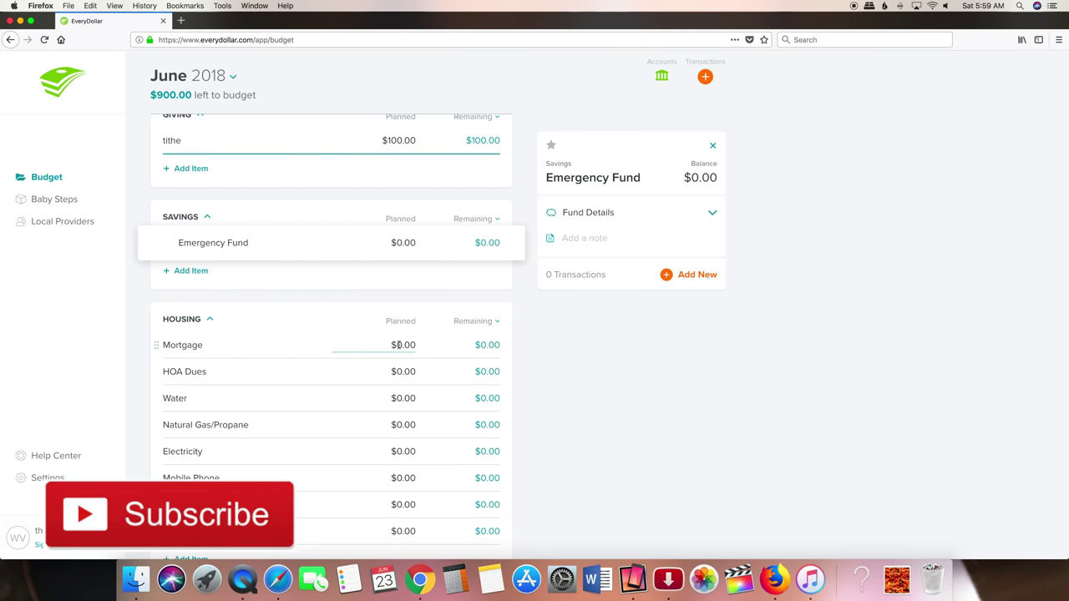
left_click(398, 345)
type("1000")
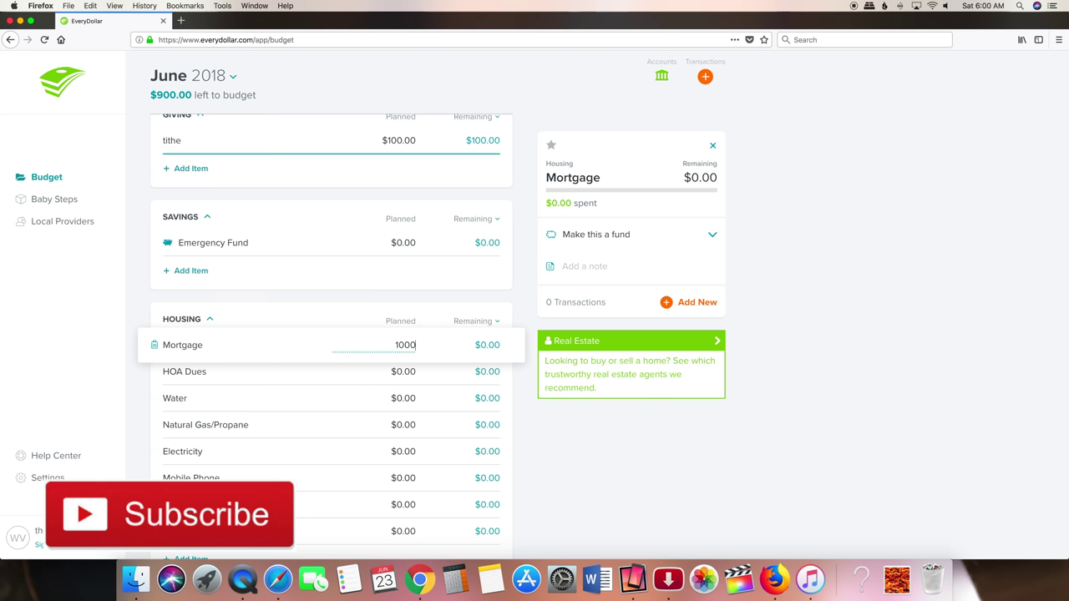
key("BackSpace")
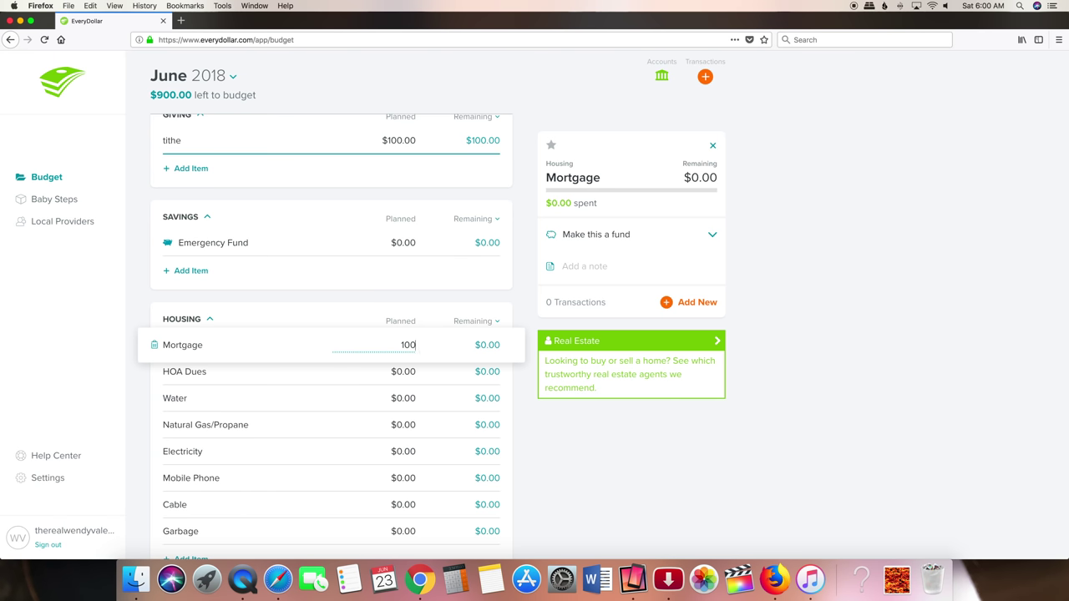
type(".00")
key("Return")
left_click(282, 334)
key("super+a")
key("BackSpace")
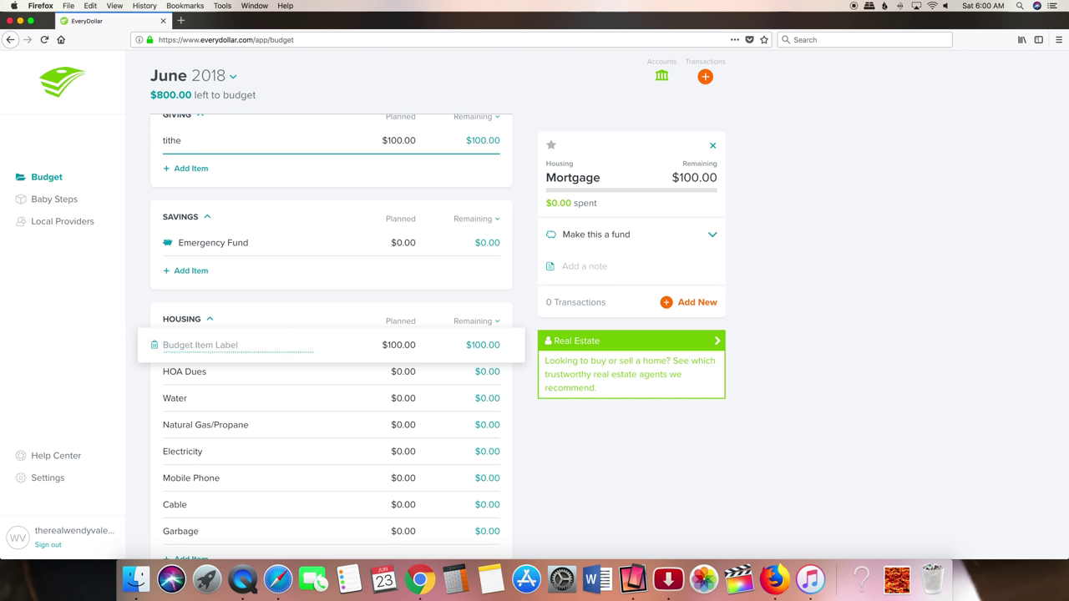
type("Rent")
left_click(288, 391)
- Delete the HOA Dues item and plan Water at $200.00
left_click(156, 372)
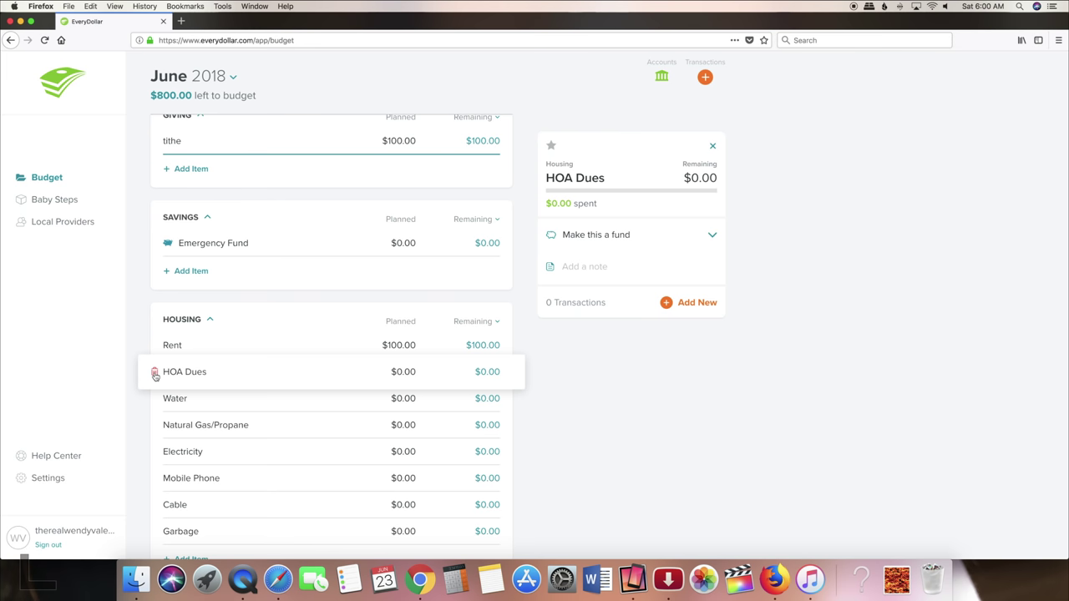
left_click(154, 374)
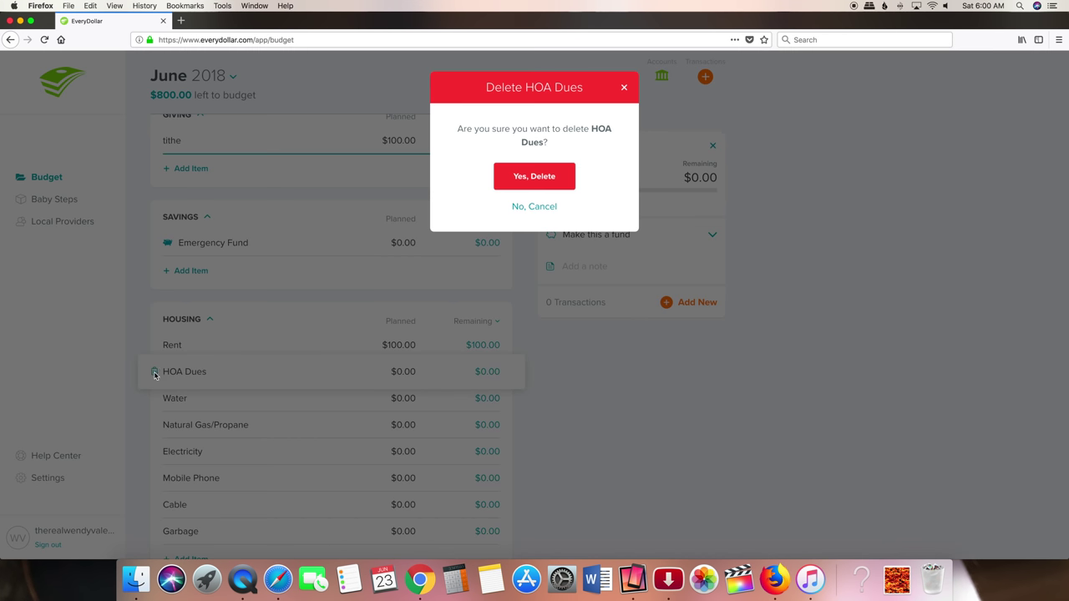
left_click(533, 177)
left_click(398, 371)
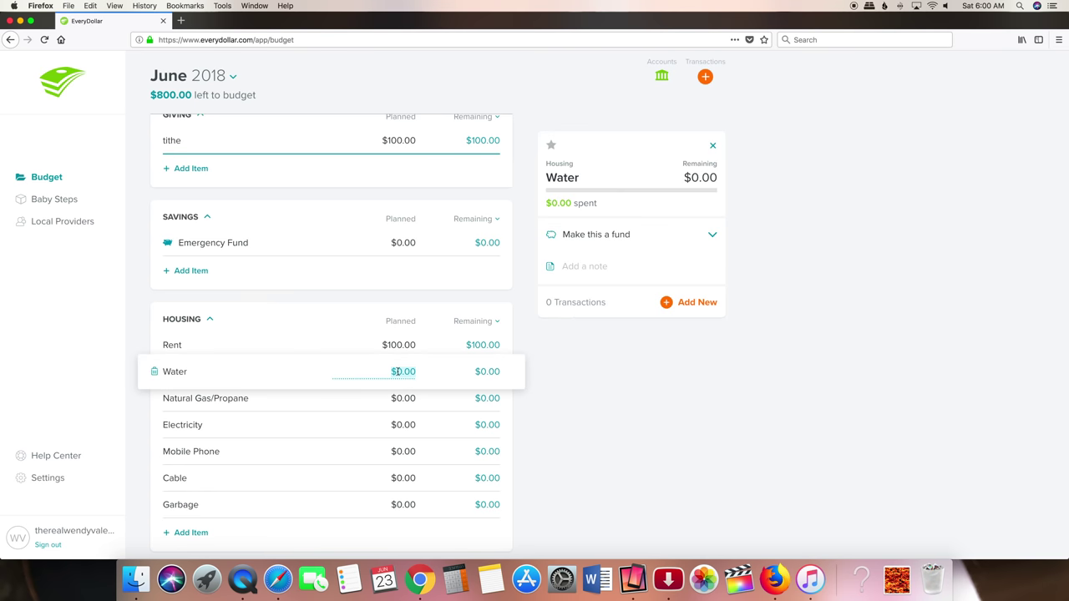
type("200.00")
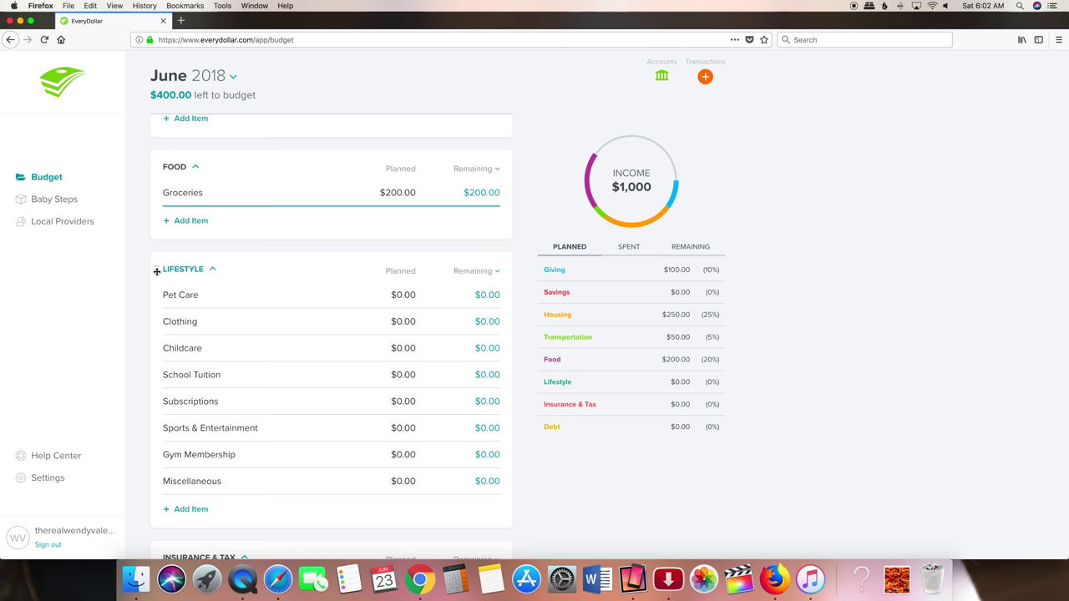
- Delete the Lifestyle group along with all its items
left_click(211, 271)
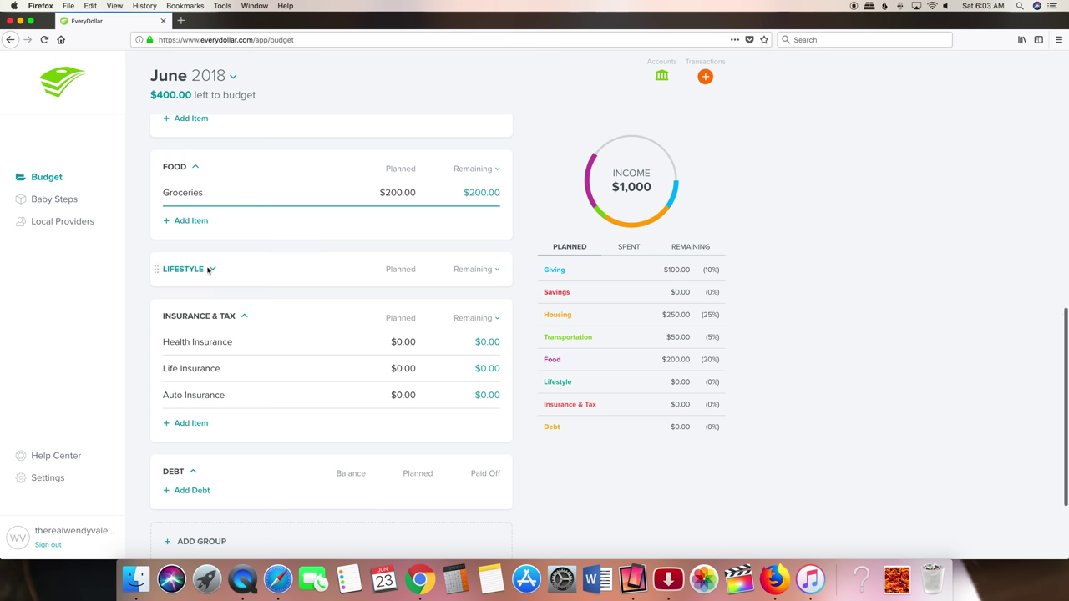
left_click(172, 271)
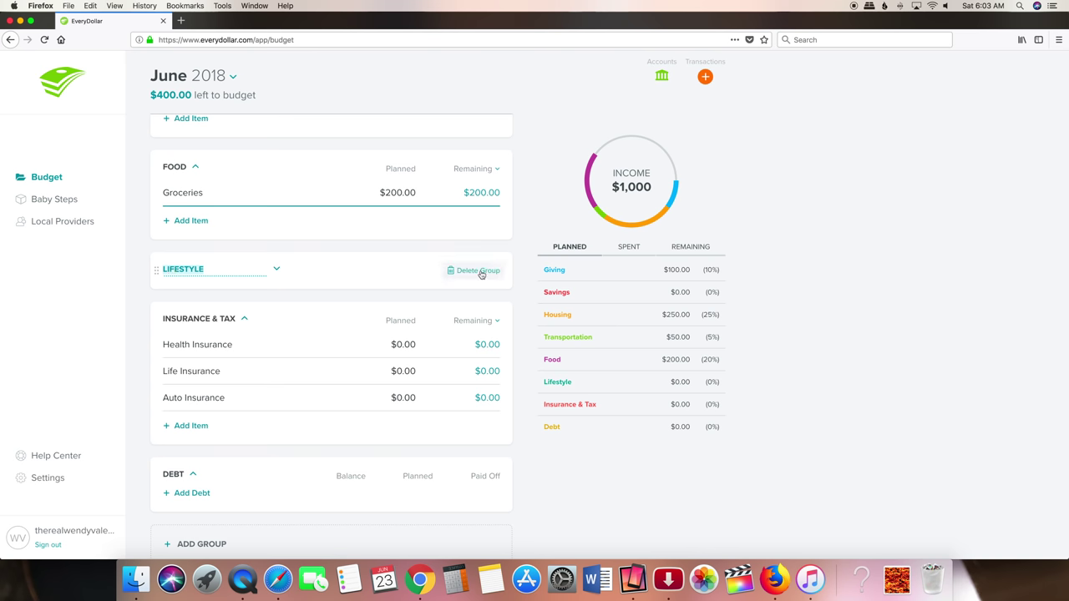
left_click(481, 272)
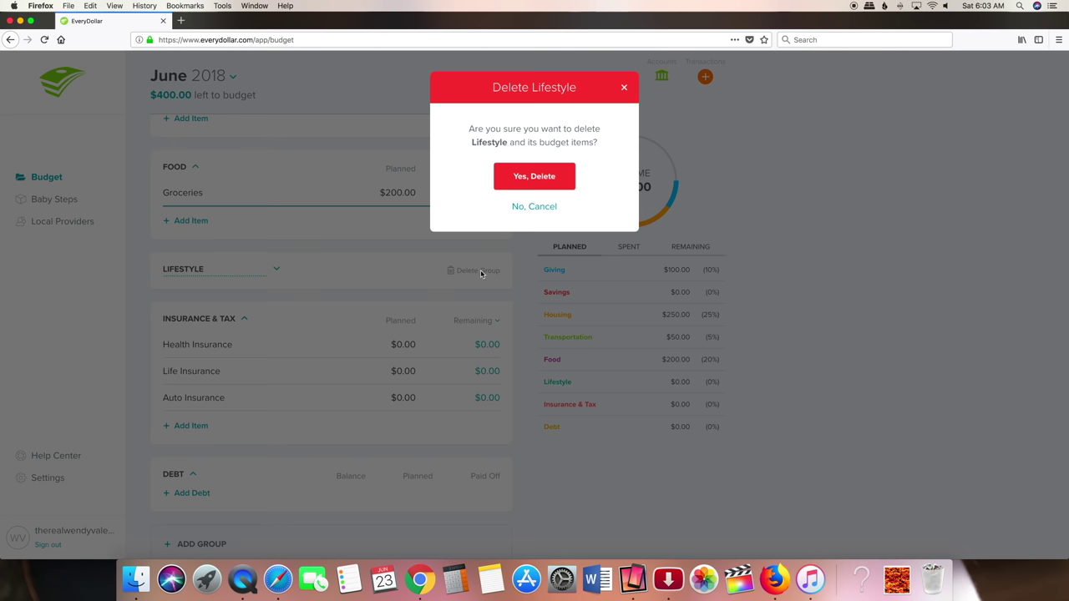
left_click(544, 177)
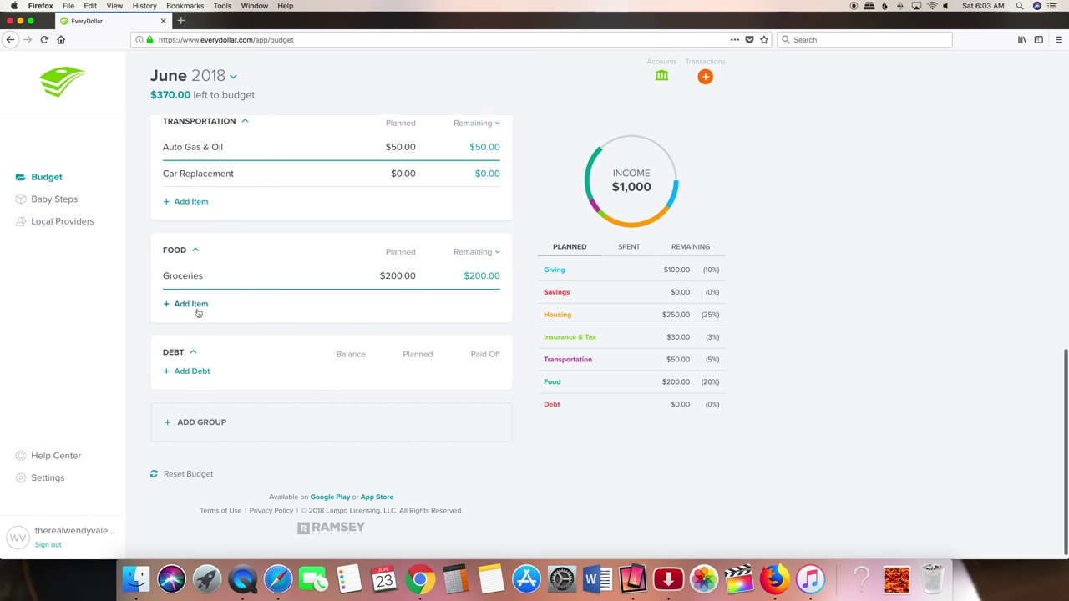
- Rename the FOOD group to STORES and Groceries to Giant, planned at $100.00
left_click(176, 253)
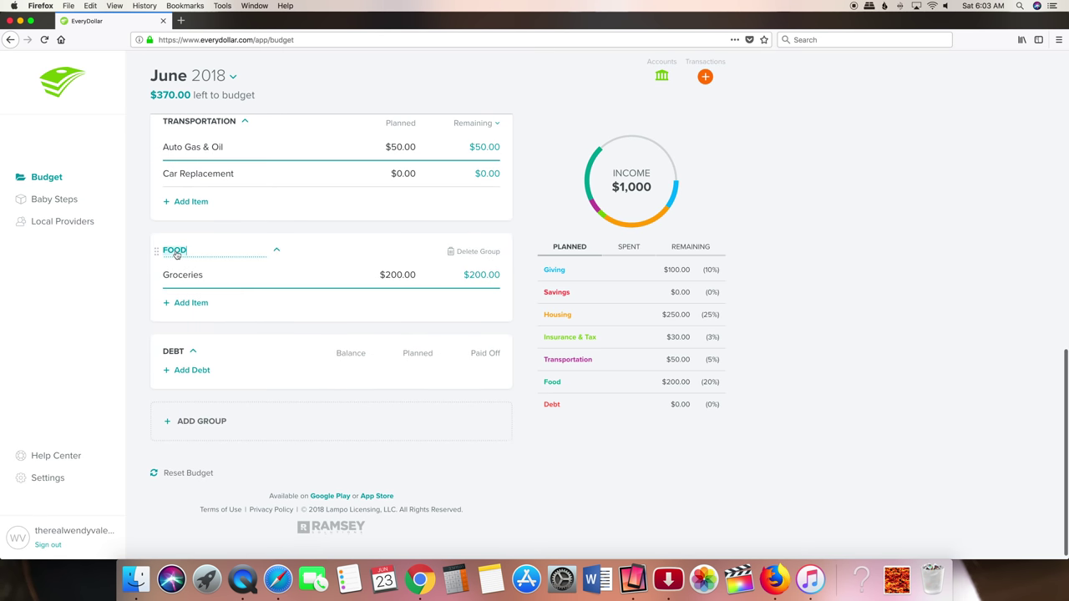
type("S")
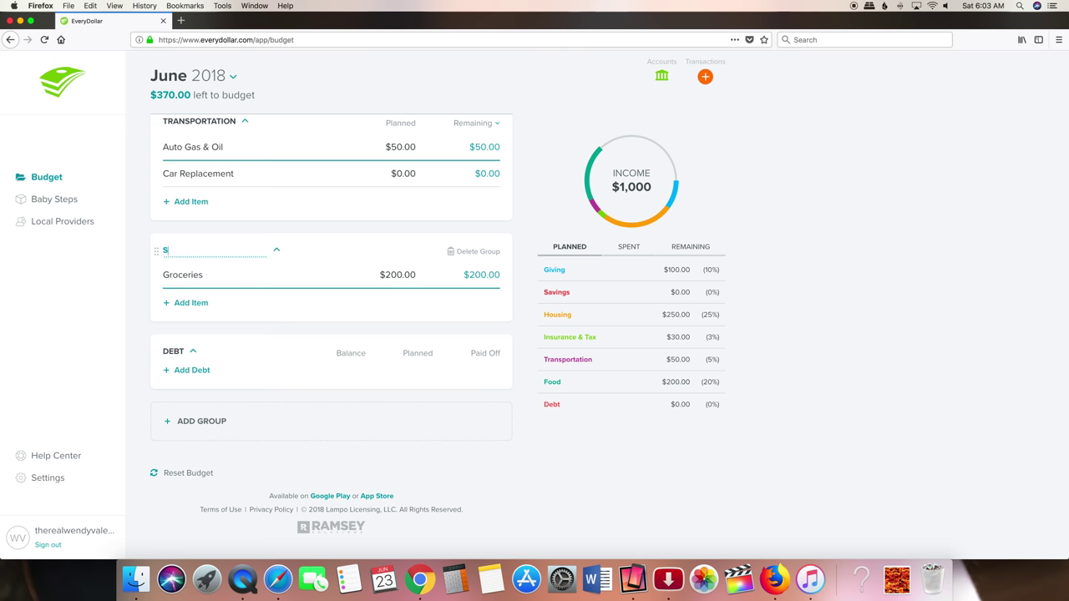
type("TORES")
left_click(209, 276)
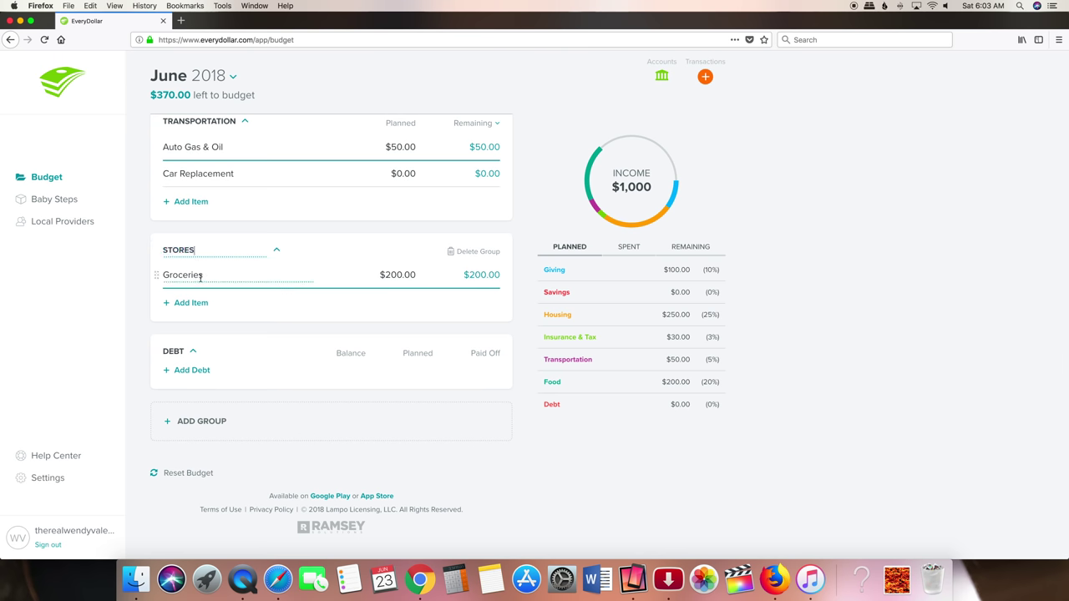
type("Giant")
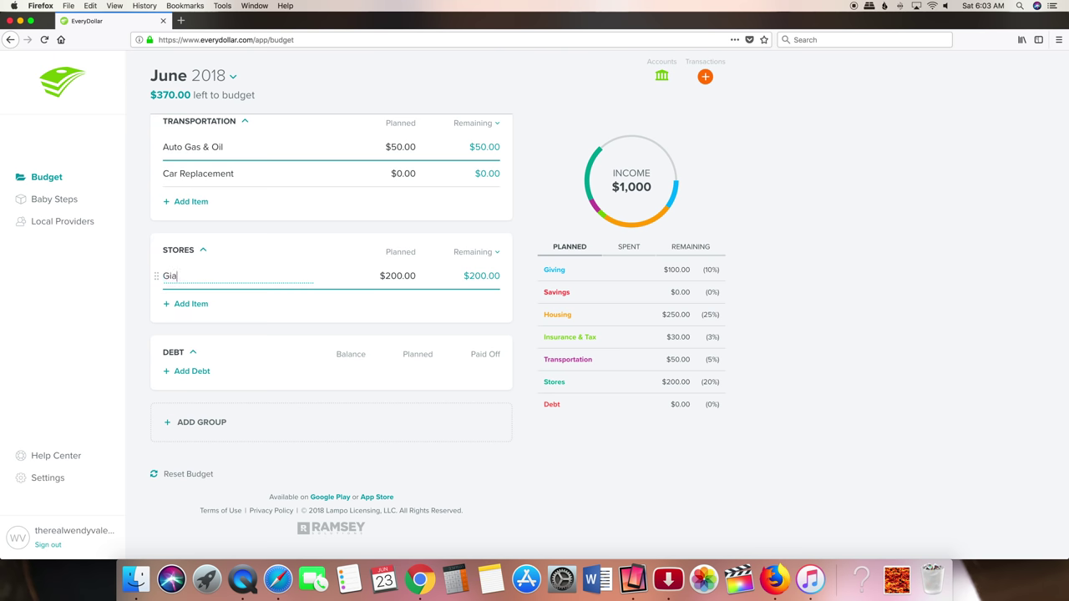
left_click(392, 277)
type("1")
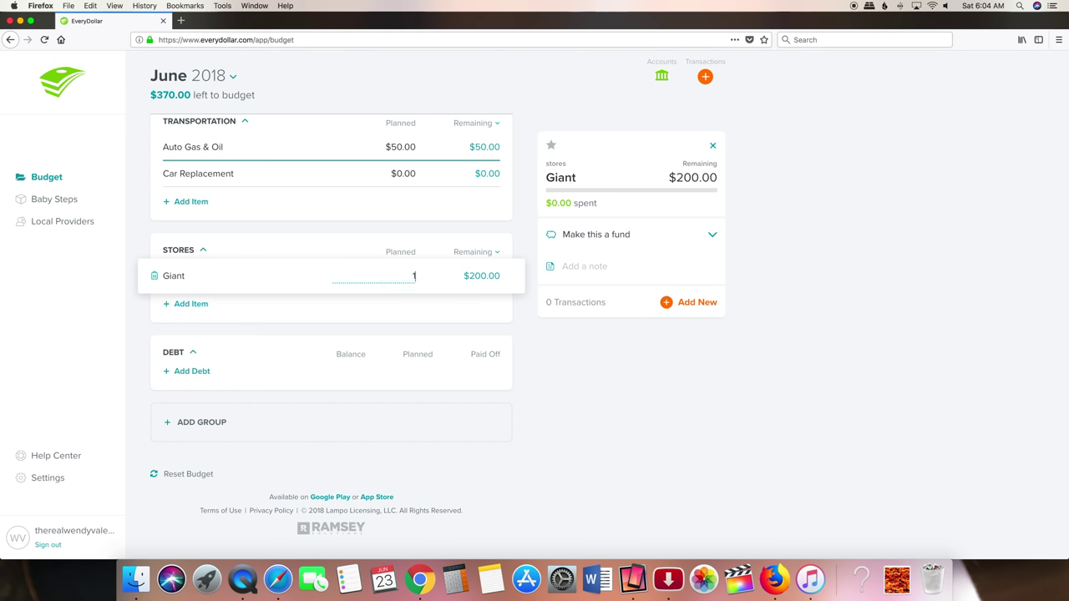
type("00.00")
left_click(212, 305)
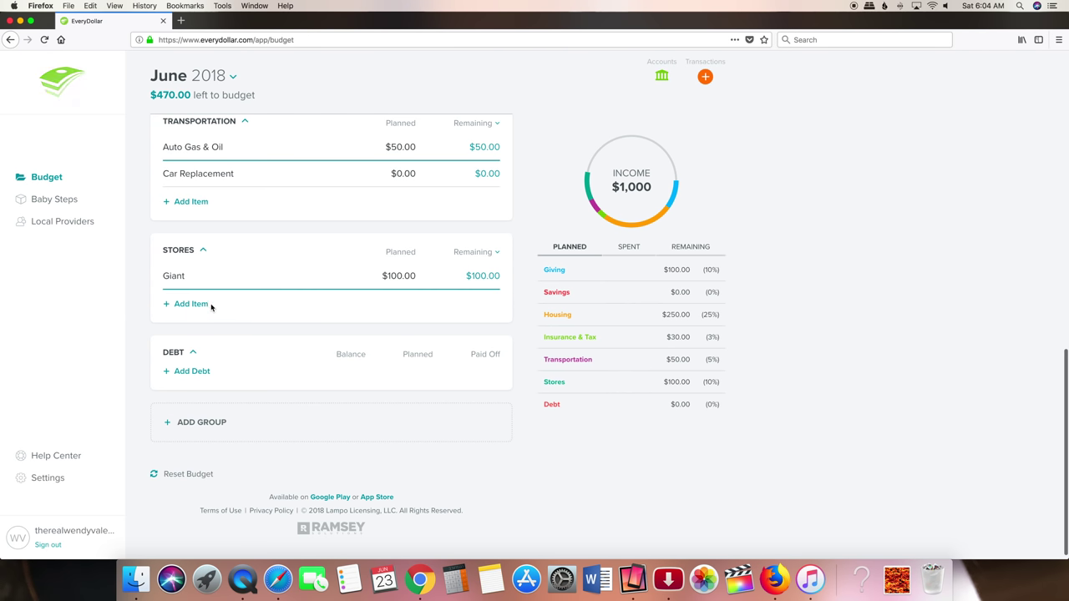
- Add Trader Joes and Walmart items under Stores, each planned at $50
left_click(188, 303)
type("Tra")
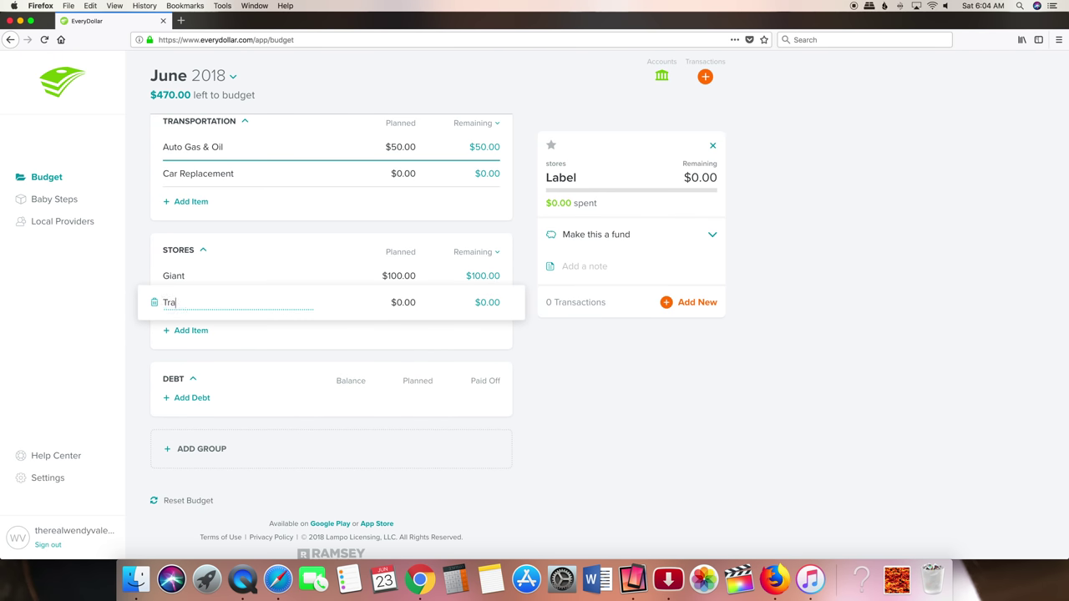
type("der Joes")
left_click(398, 302)
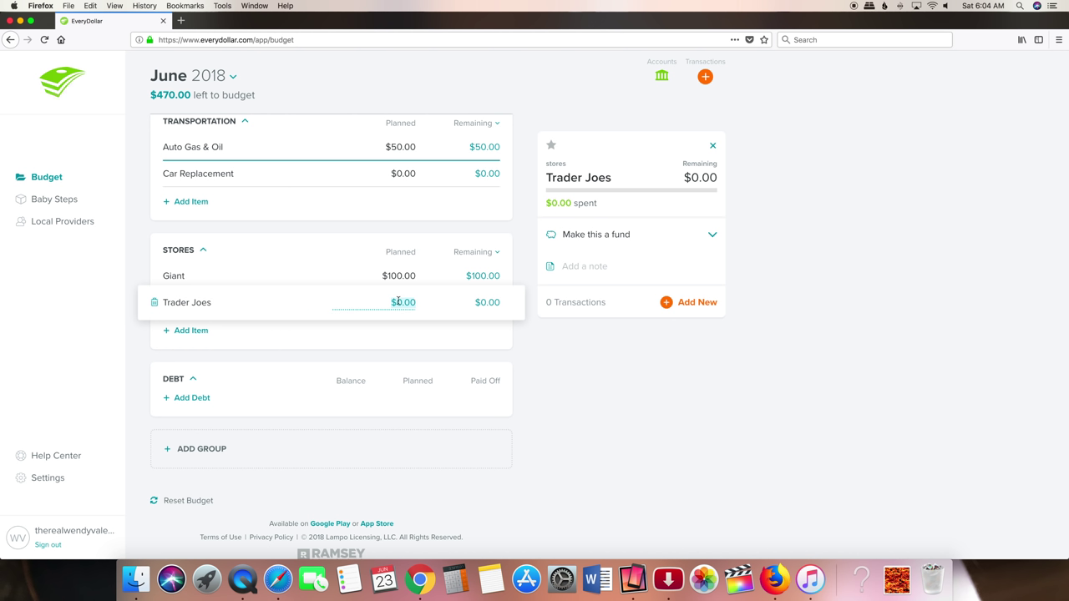
type("50")
left_click(201, 331)
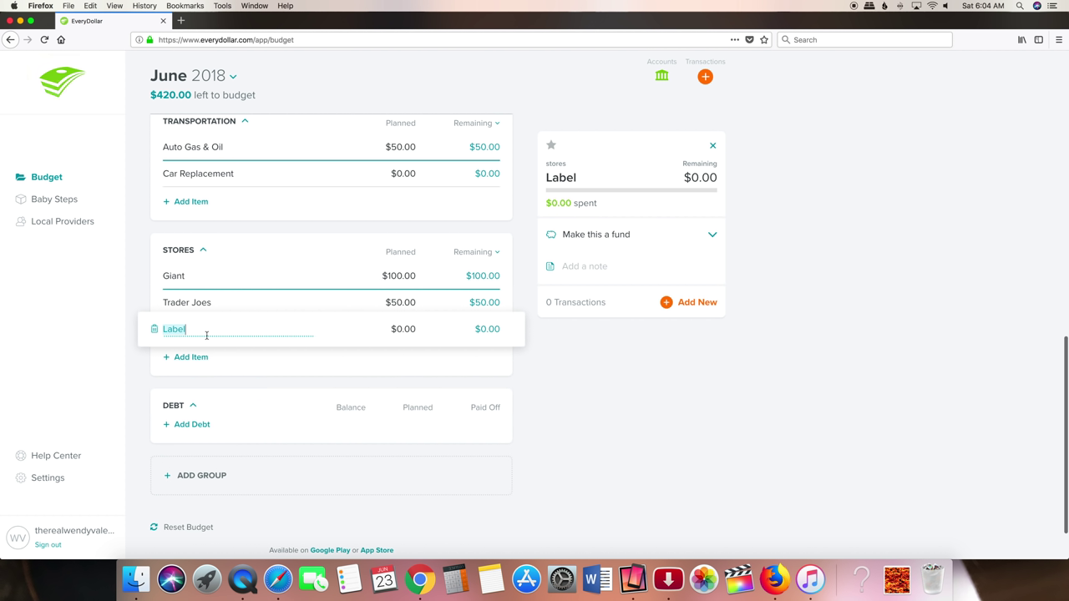
type("Walmart")
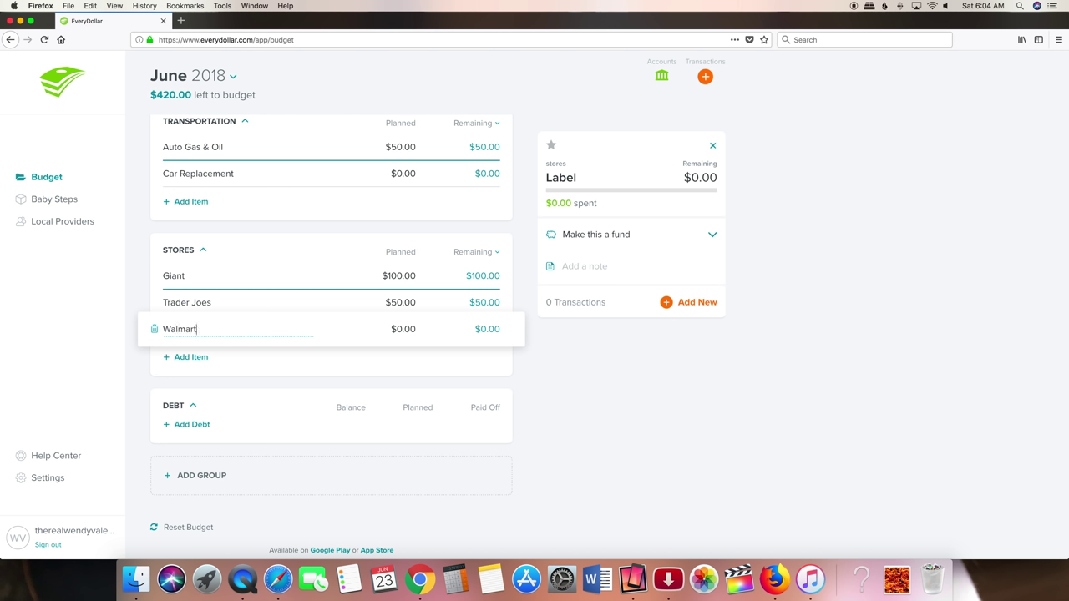
left_click(398, 329)
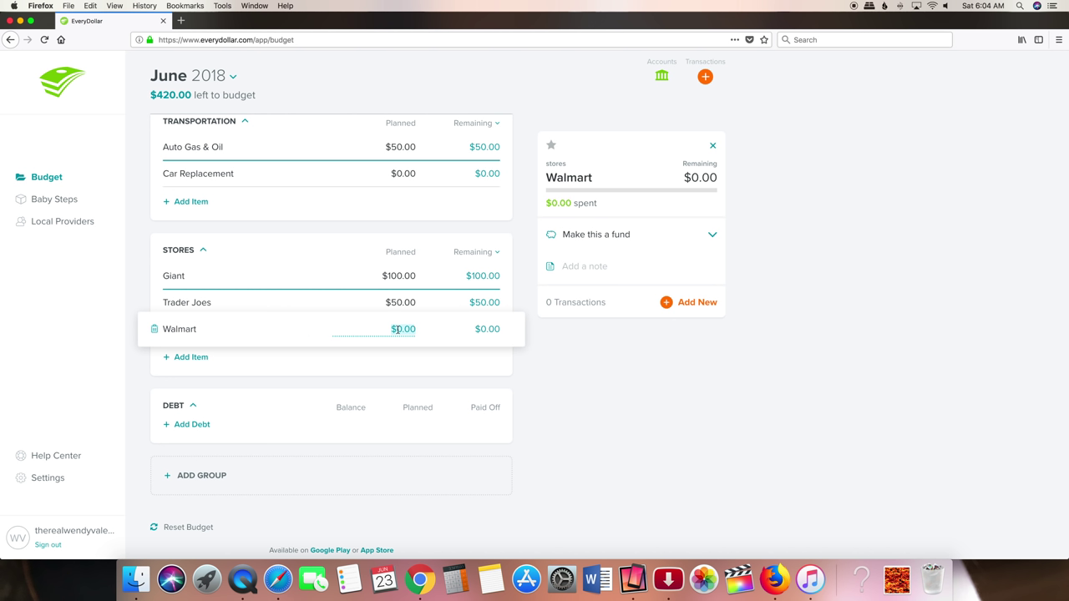
type("50.00")
- Commit Walmart's $50 amount and add a new budget group named for a family member
left_click(328, 365)
scroll(240, 224, "up", 10)
scroll(240, 224, "down", 10)
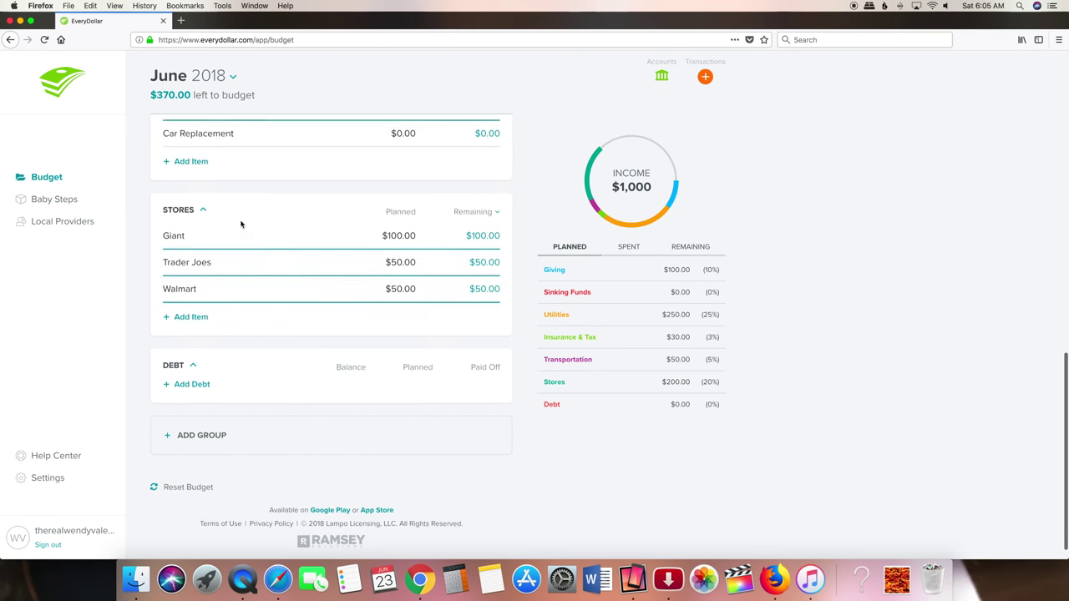
left_click(207, 413)
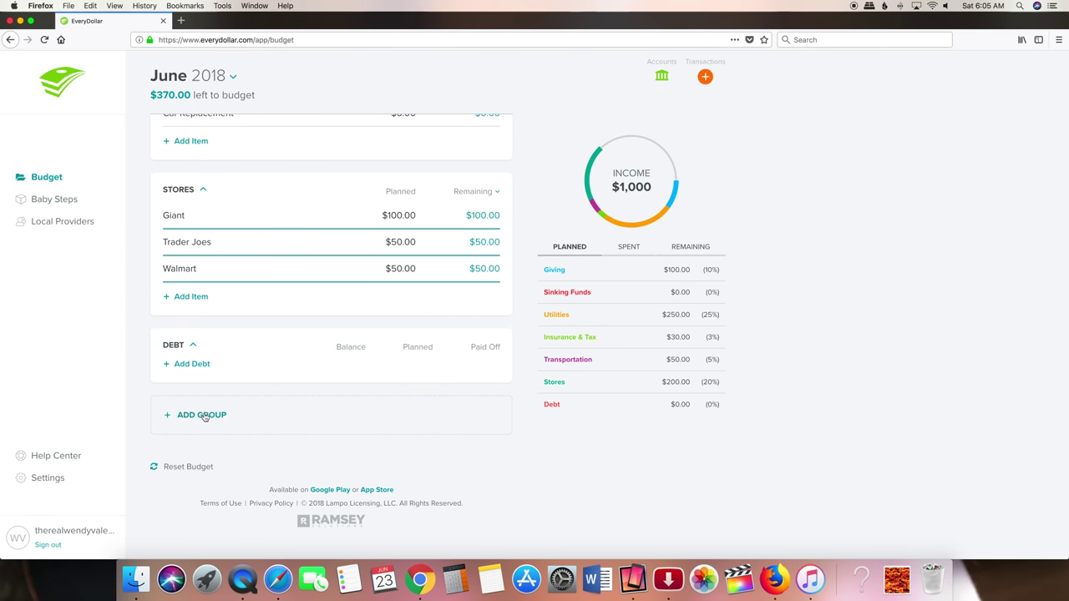
left_click(187, 413)
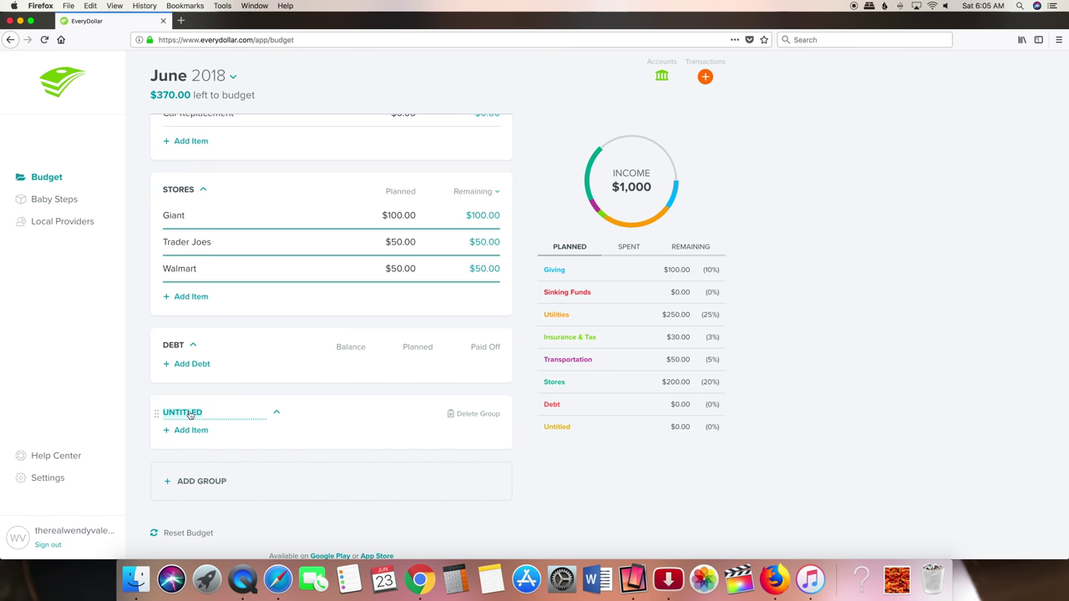
type("MELINA")
left_click(244, 455)
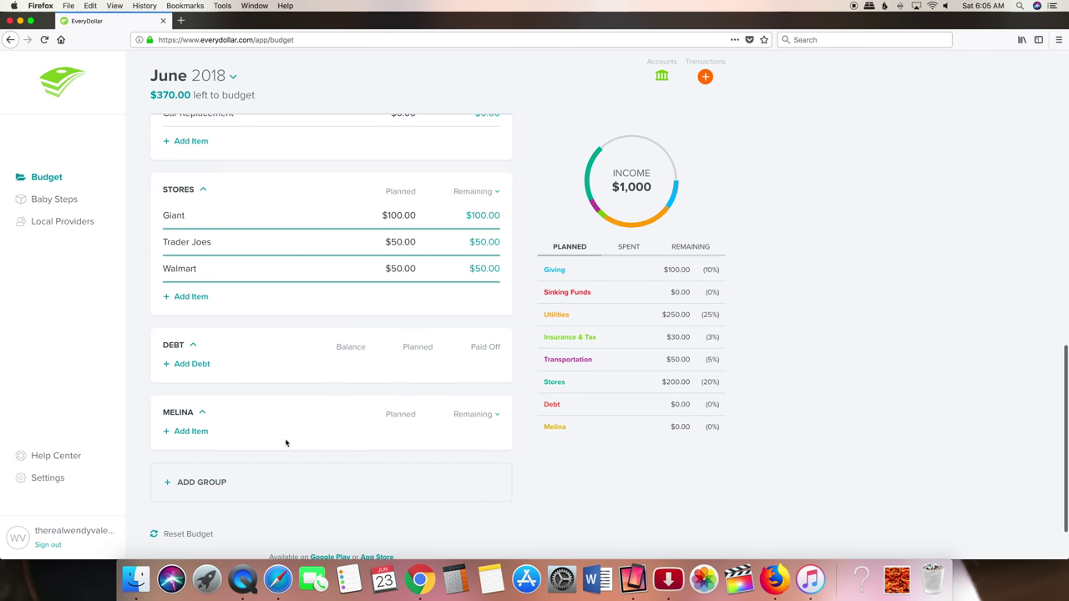
- Add Summer Camp and Clothes items to the new group, each planned at $20.00
left_click(187, 431)
type("Summer Camp")
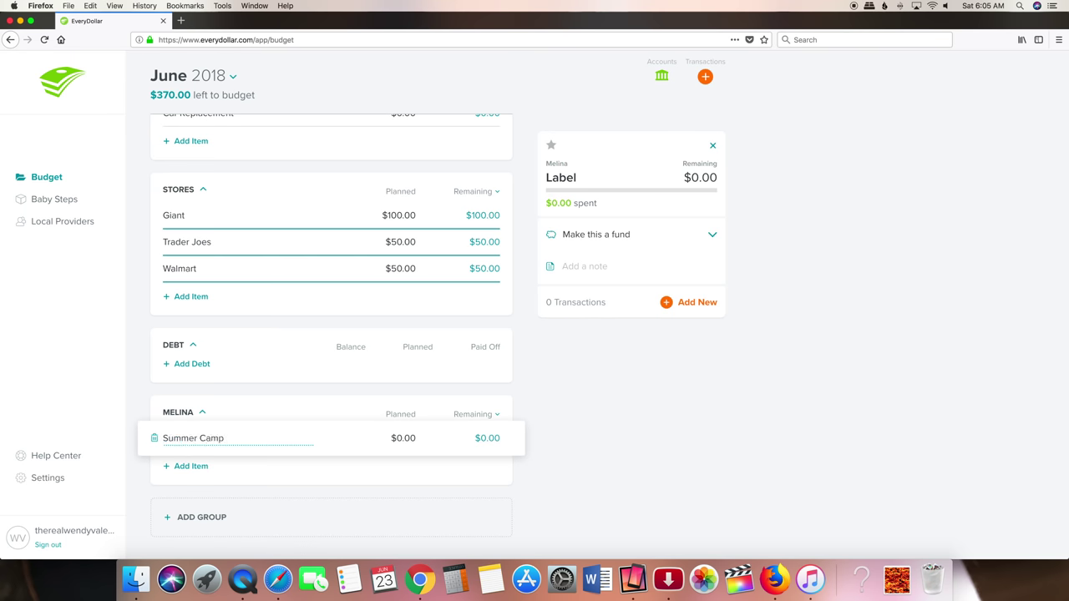
key("Tab")
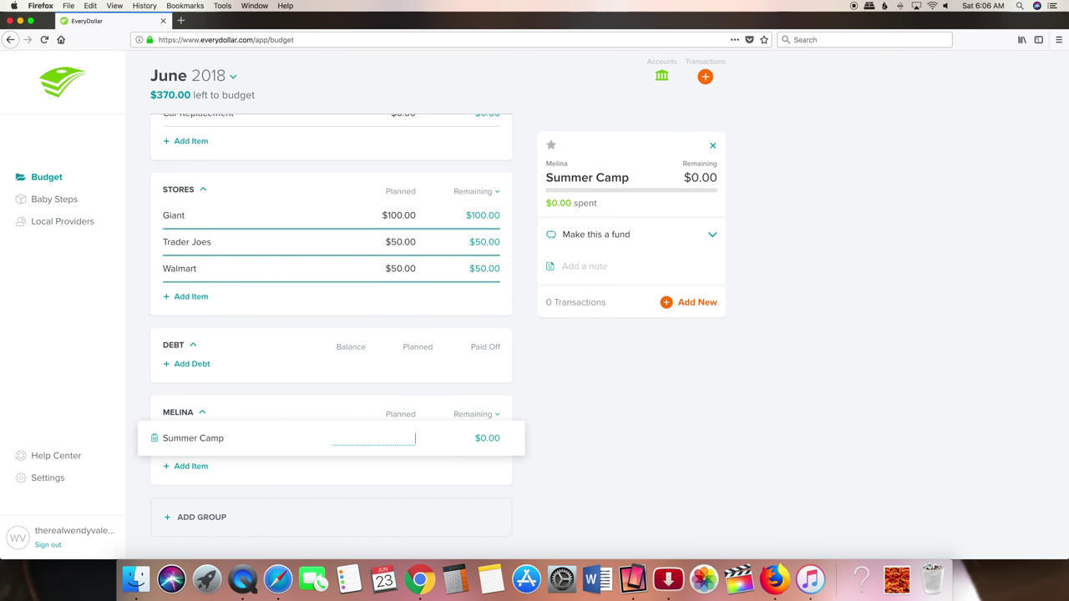
type("20.00")
left_click(348, 465)
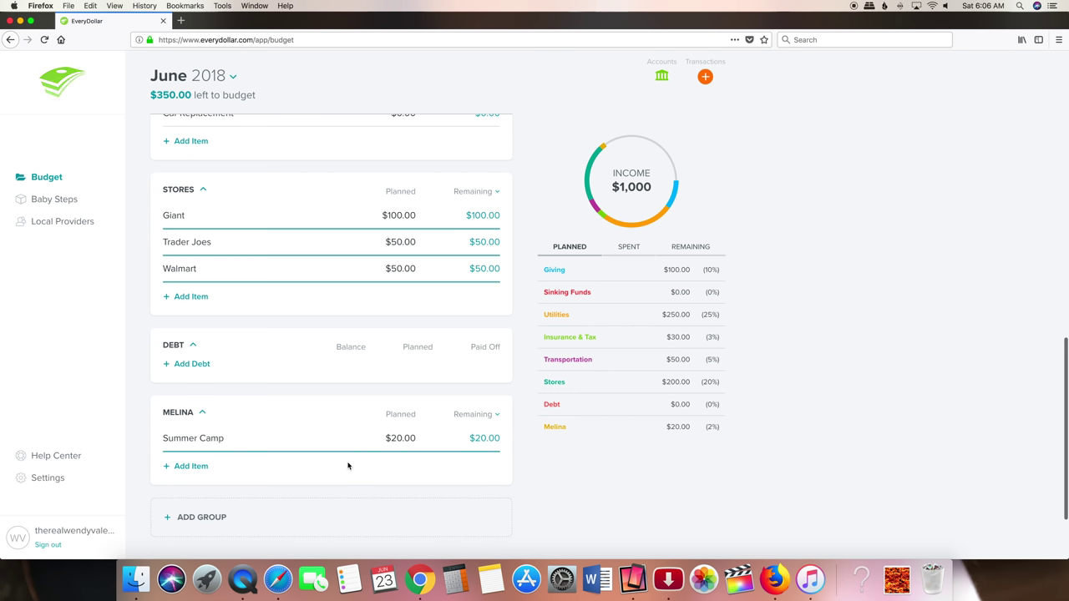
left_click(181, 467)
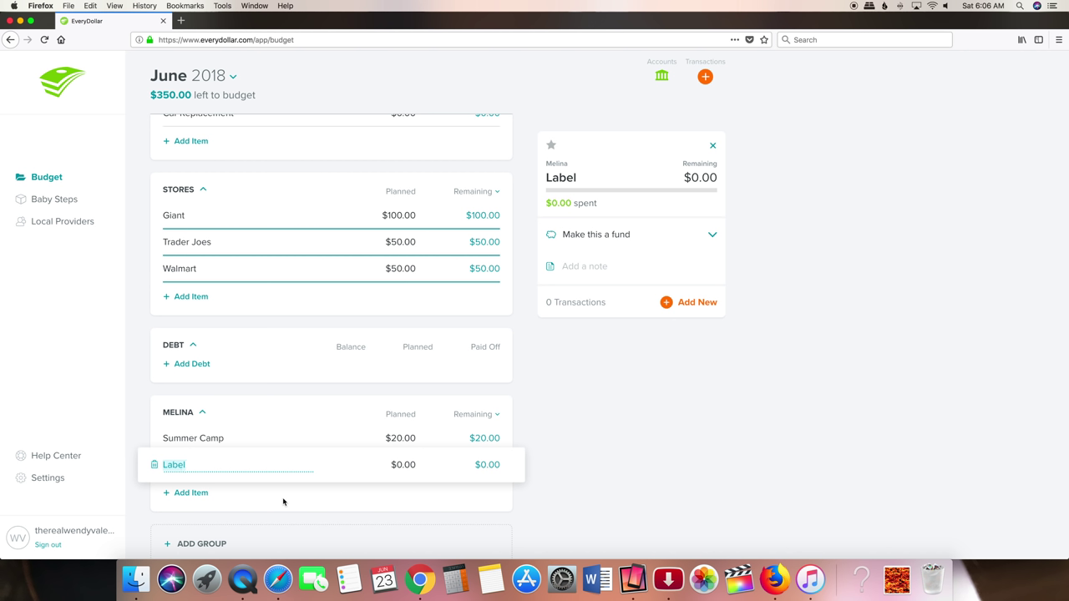
key("BackSpace")
type("Clothes")
left_click(398, 464)
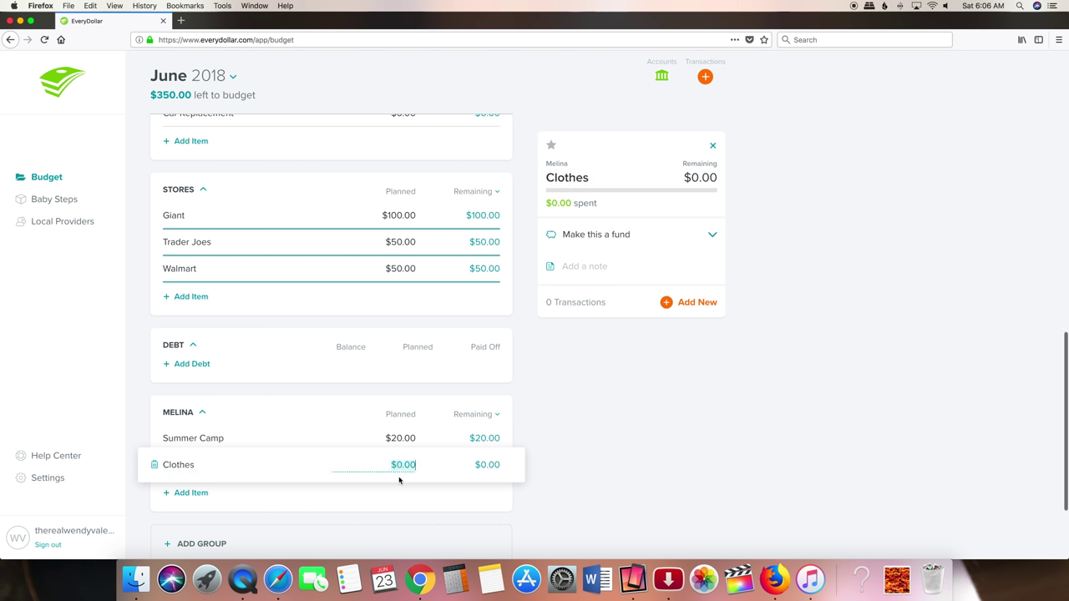
type("20")
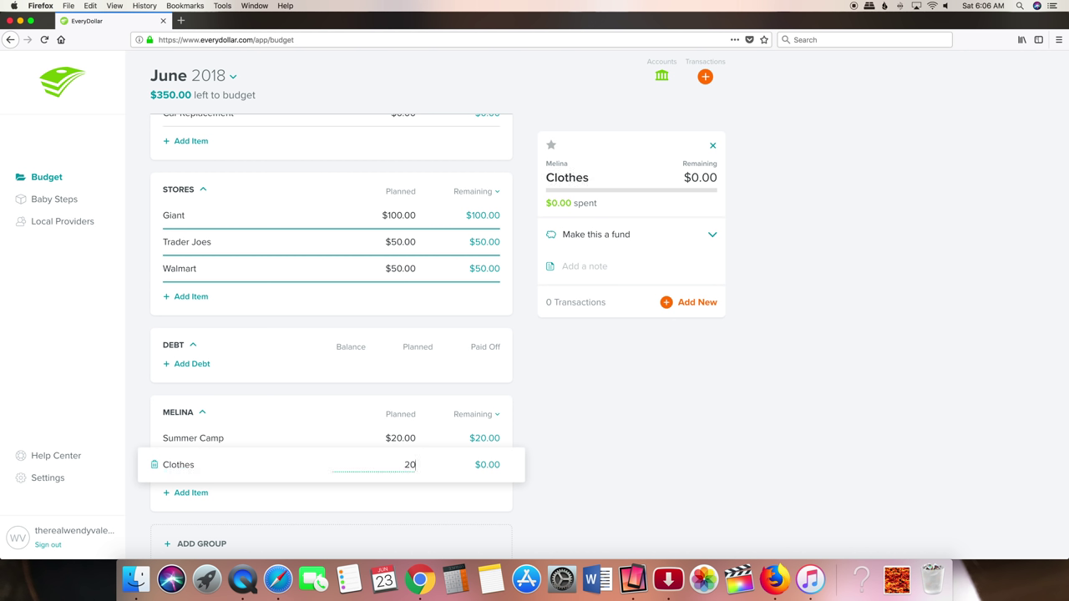
type(".00")
left_click(384, 496)
scroll(376, 487, "down", 3)
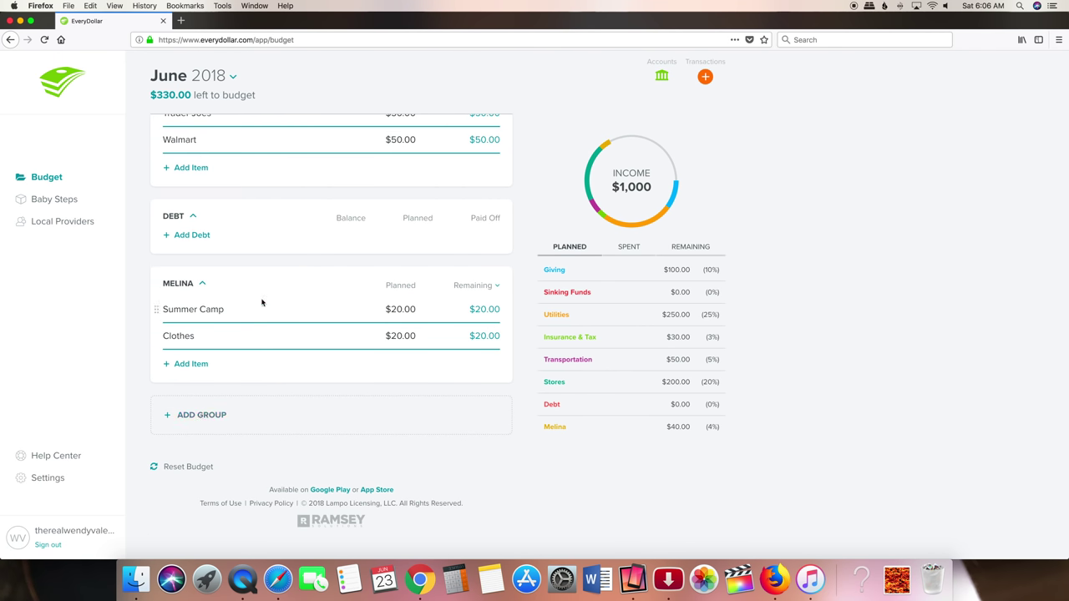
- Move the new group below Utilities and add Credit Card 1: $100 balance, $10 minimum
left_click_drag(153, 284, 158, 133)
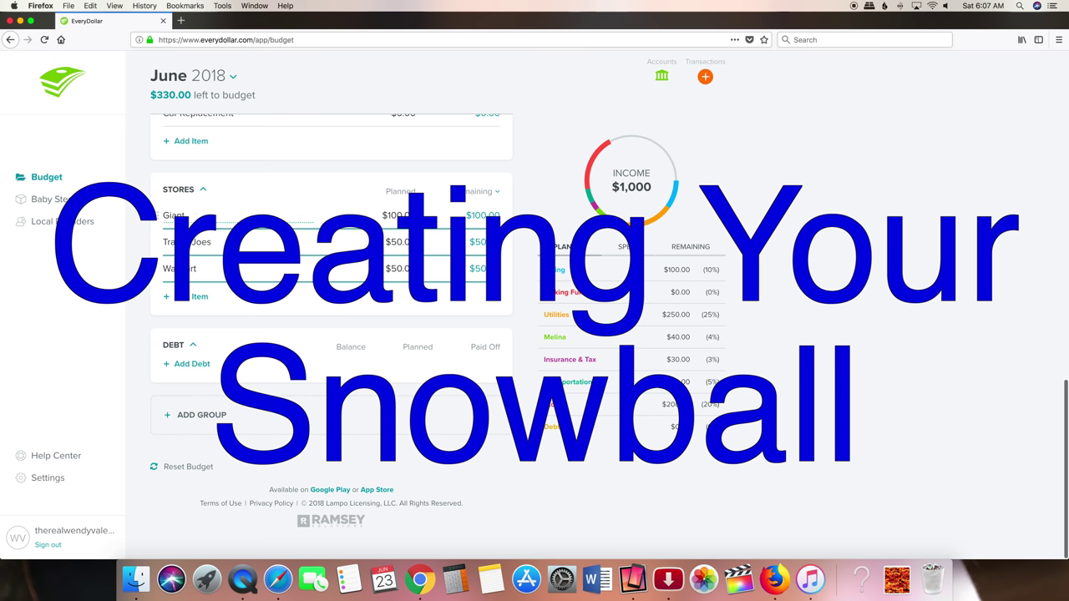
left_click(195, 365)
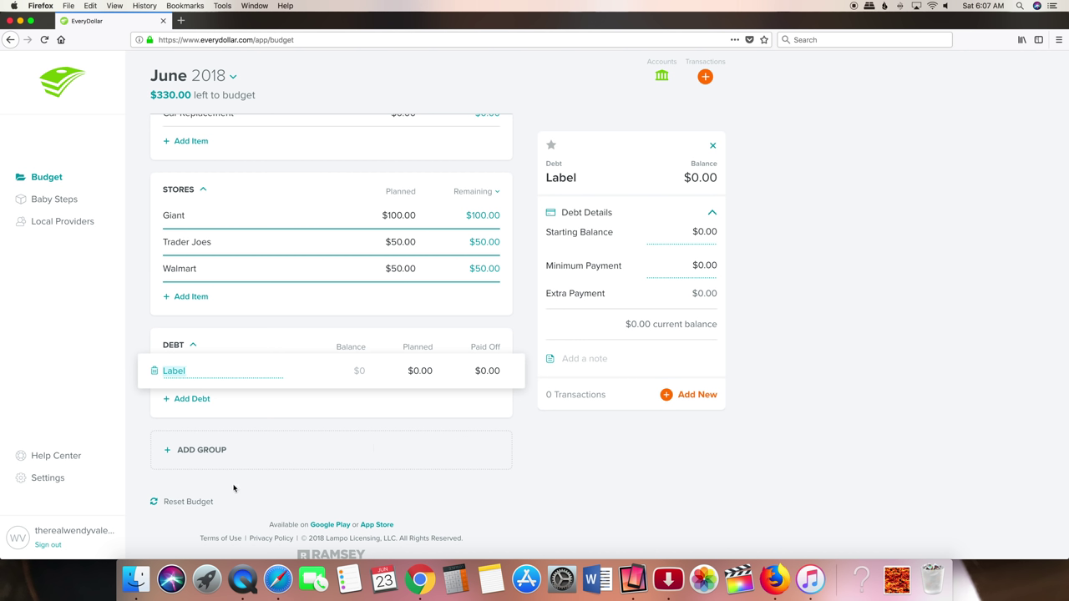
type("Credit Card 1")
left_click(705, 234)
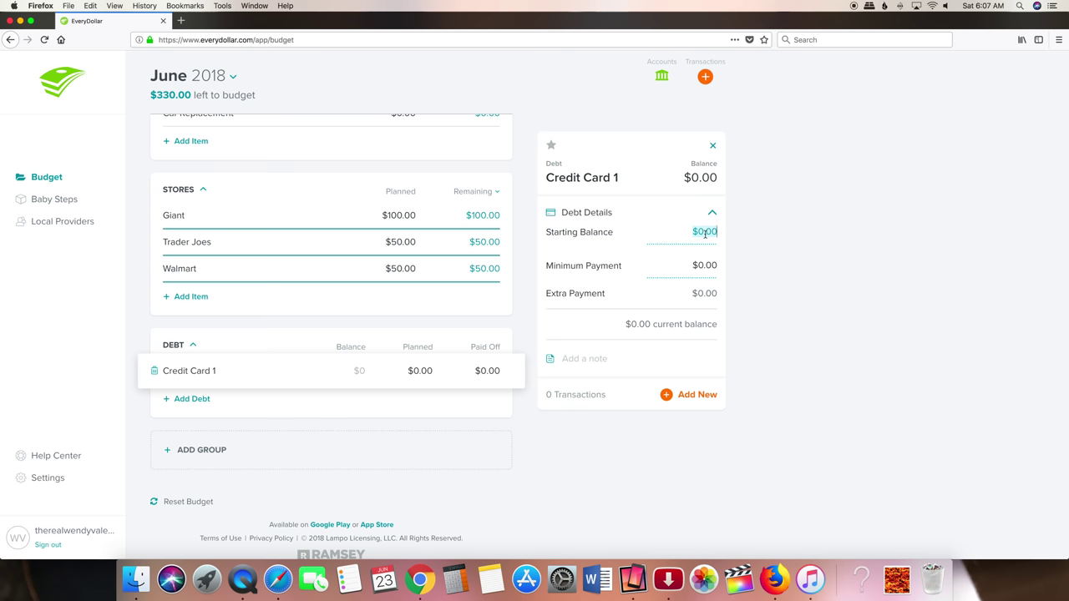
type("100.00")
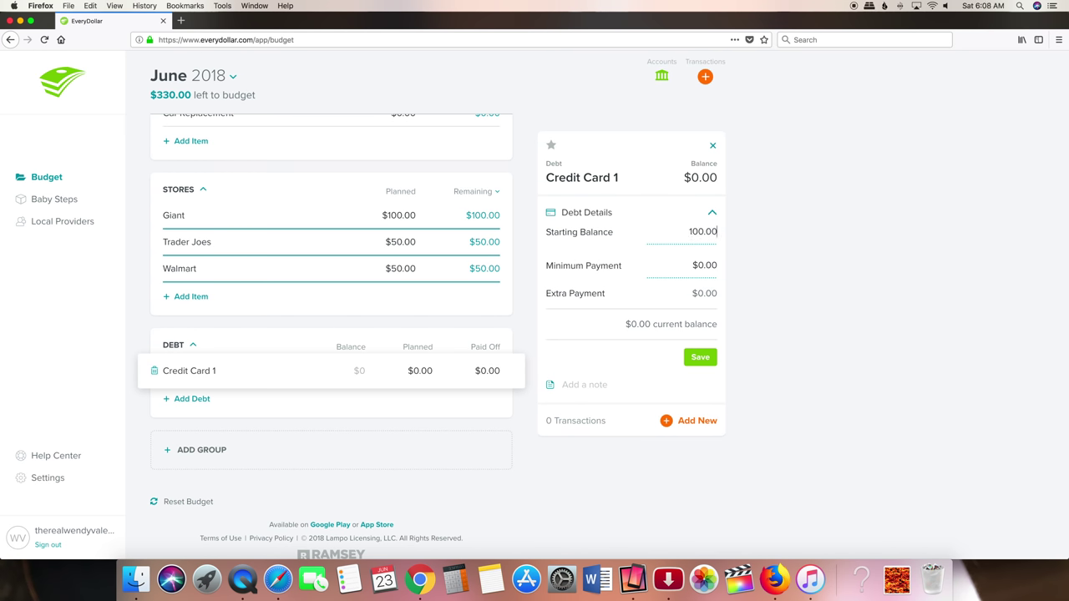
left_click(696, 265)
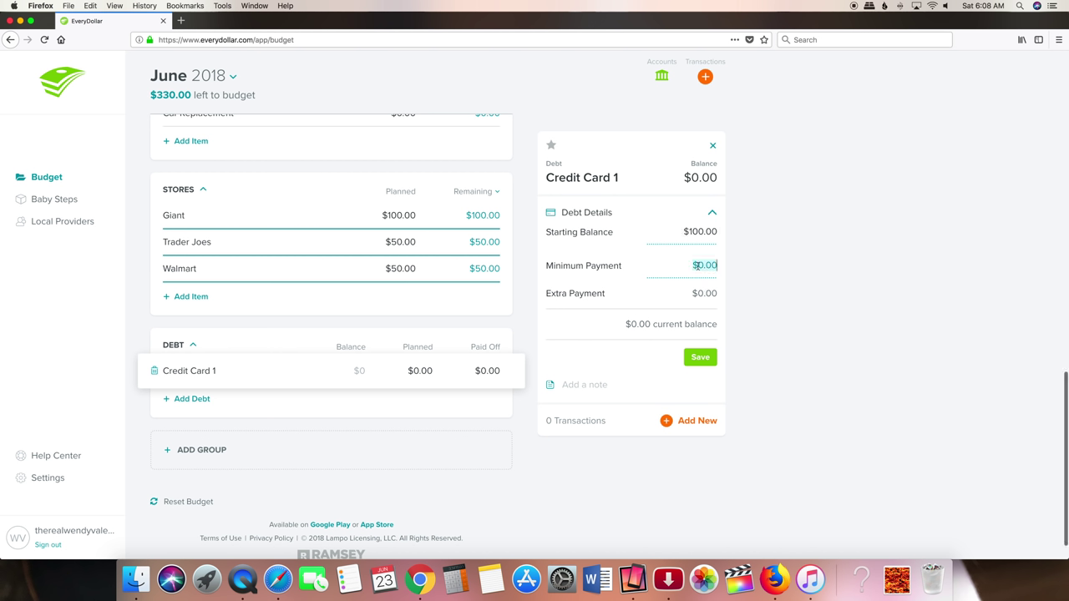
type("10.00")
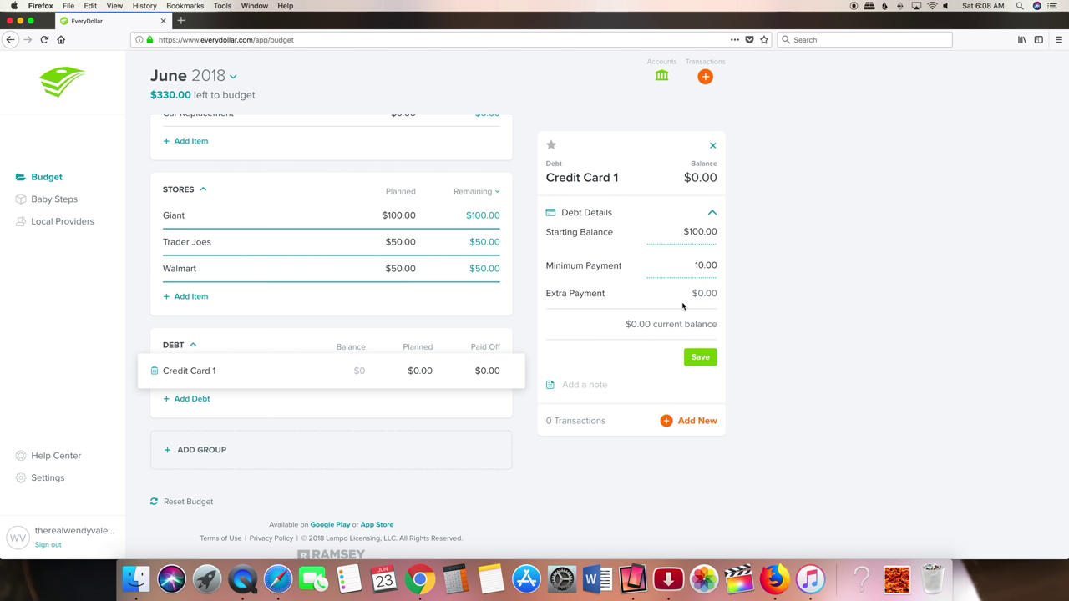
left_click(691, 359)
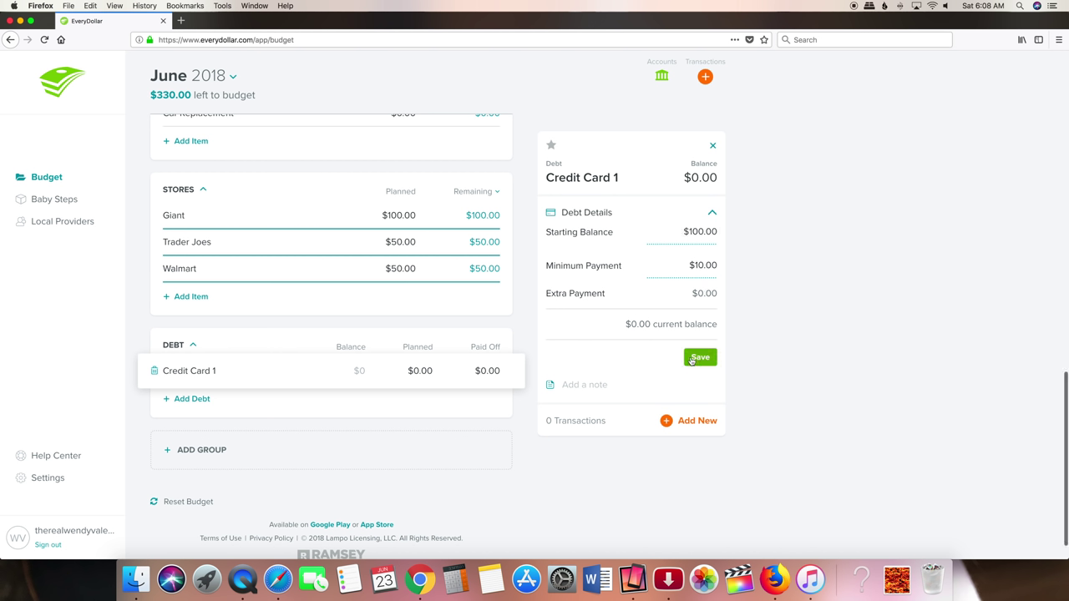
- Add debt Credit Card 2 with a $150 starting balance and $15 minimum payment
left_click(192, 399)
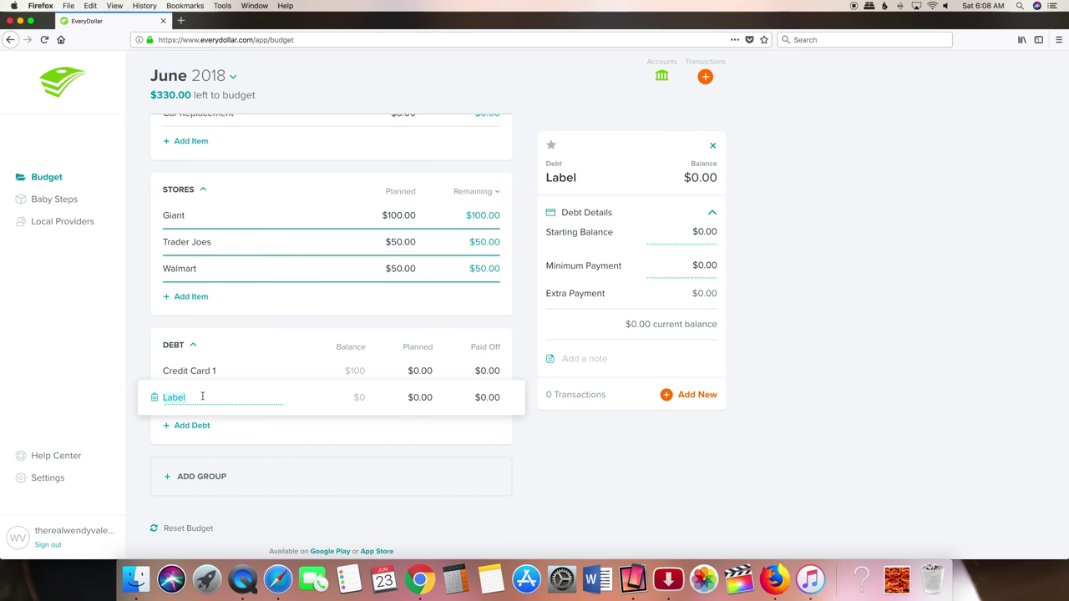
type("Credit ca")
key("BackSpace")
key("BackSpace")
key("BackSpace")
type("Card")
left_click(348, 399)
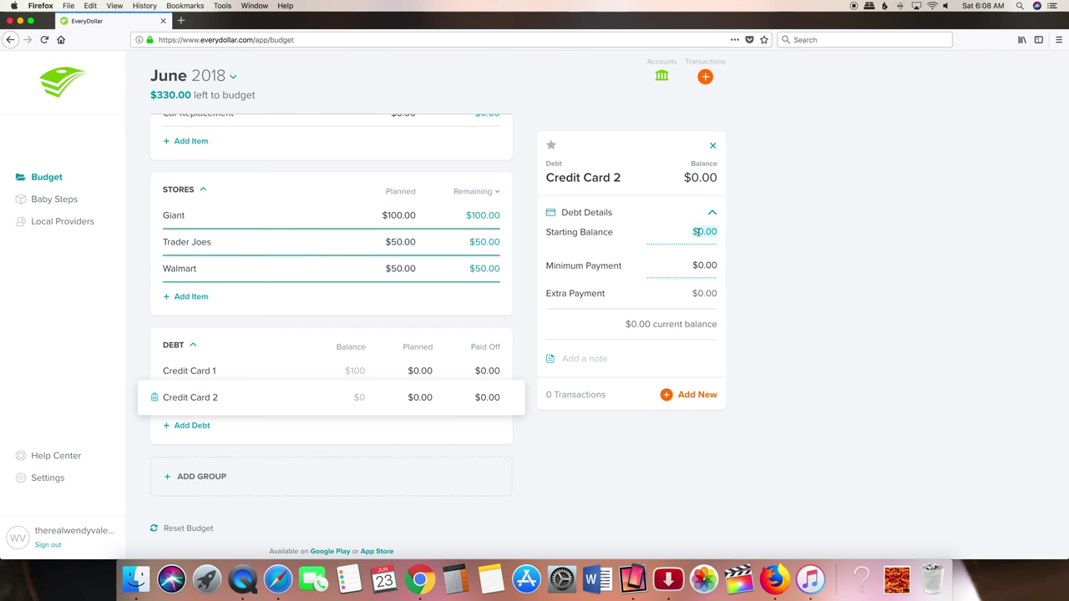
type("150.00")
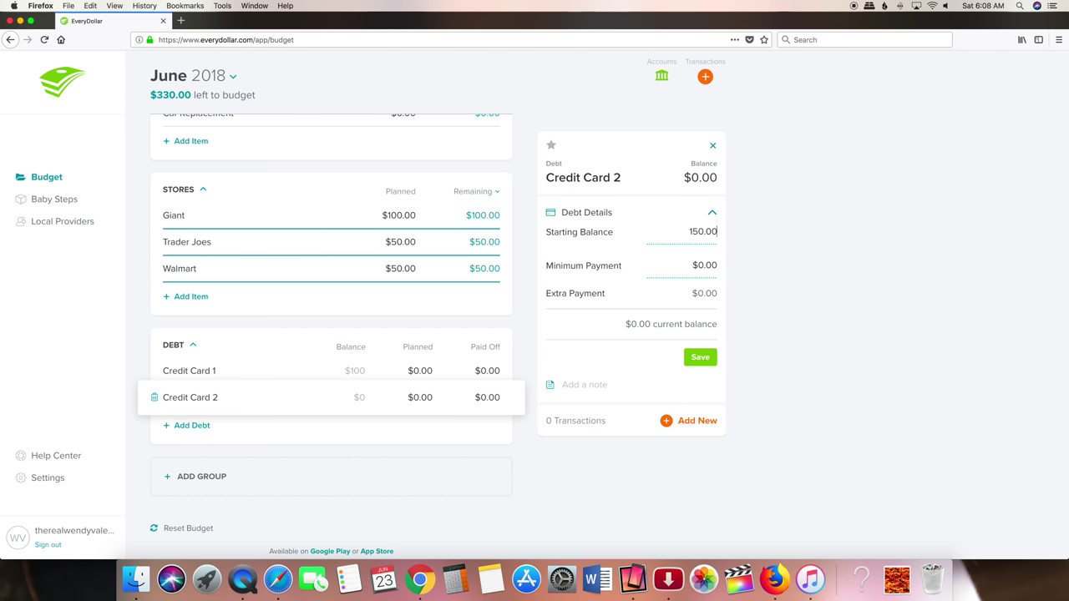
left_click(700, 265)
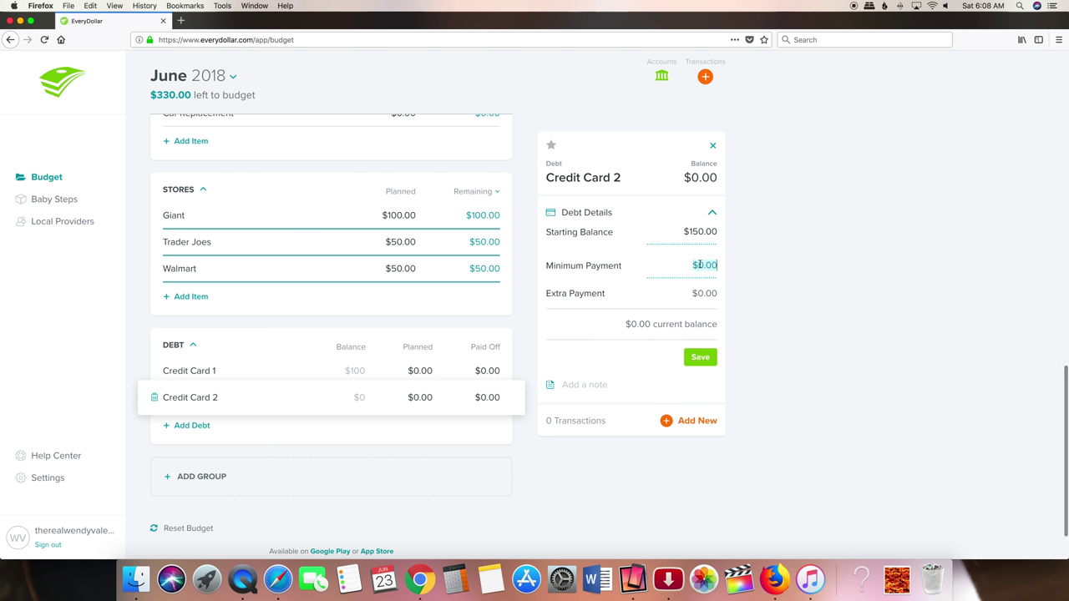
type("15.")
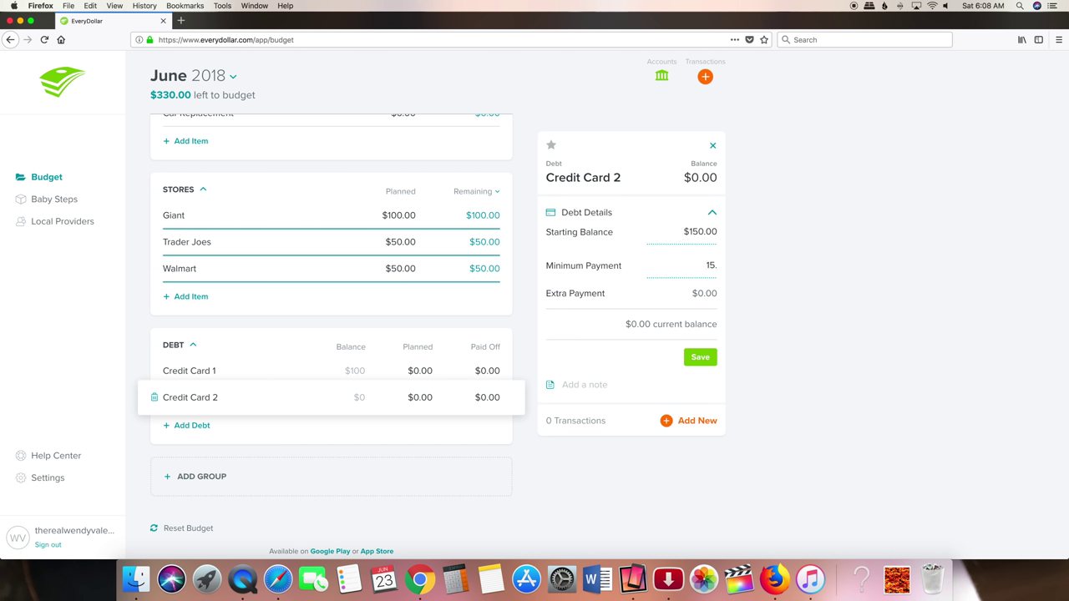
type("00")
left_click(706, 361)
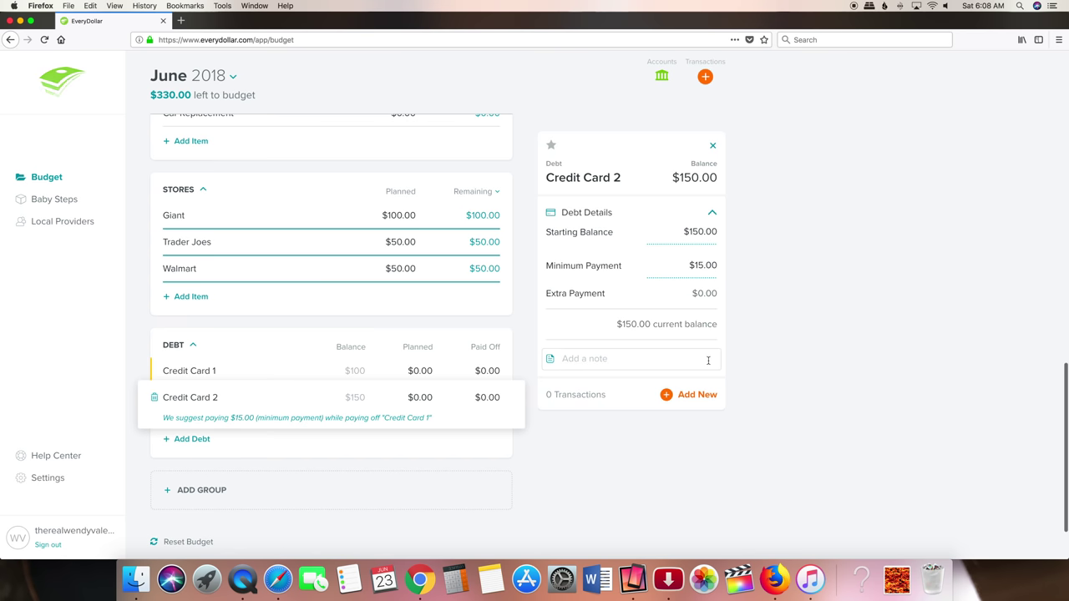
- Add a Bank Loan debt with a $250.00 starting balance and $50.00 minimum payment
left_click(182, 442)
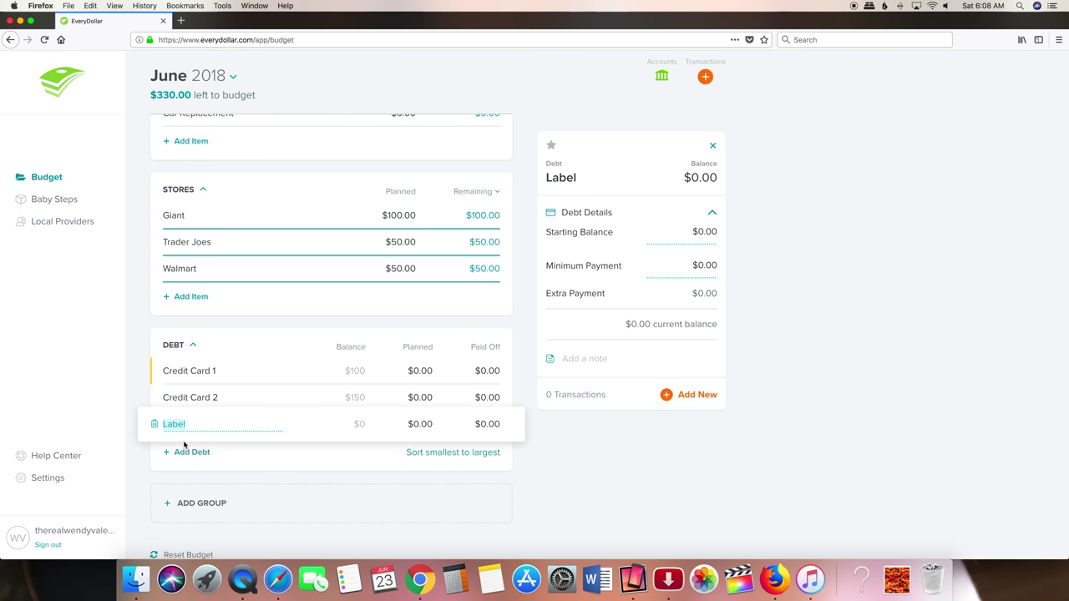
type("B")
key("BackSpace")
type("Ban")
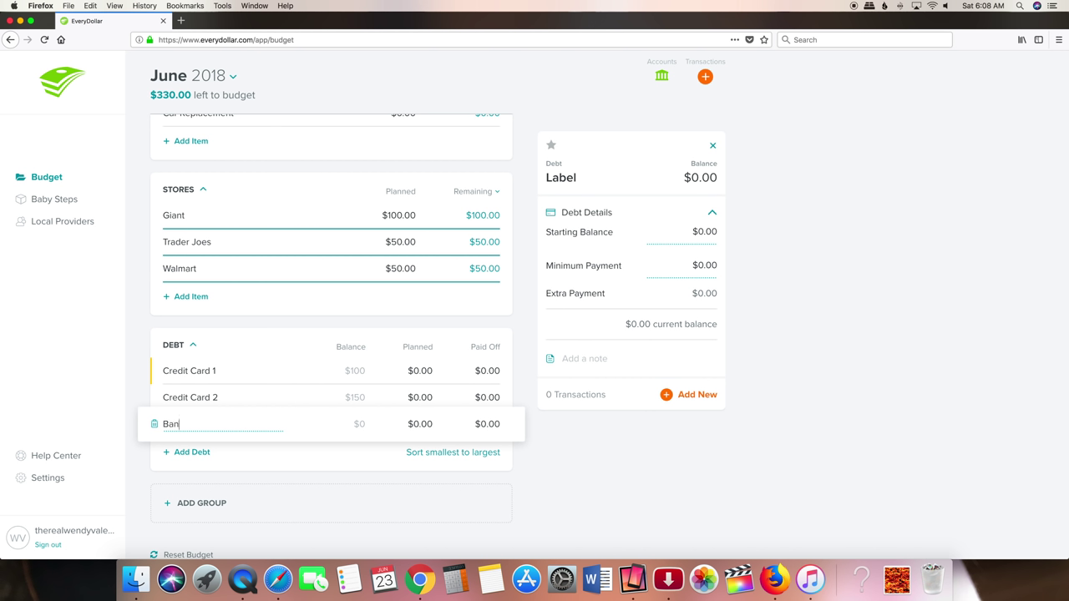
type("k Loan")
left_click(392, 439)
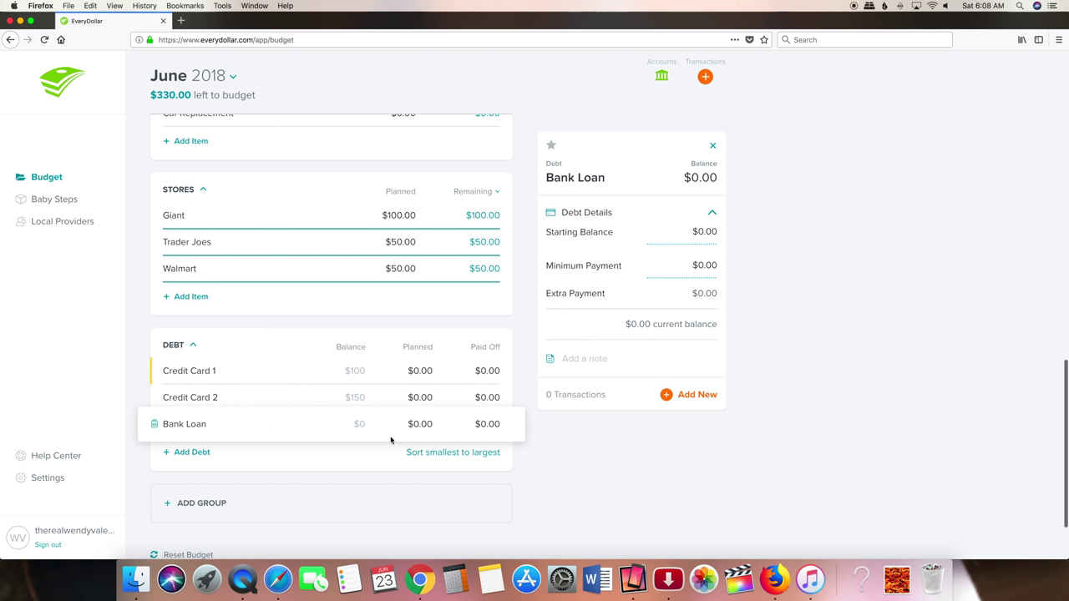
left_click(700, 231)
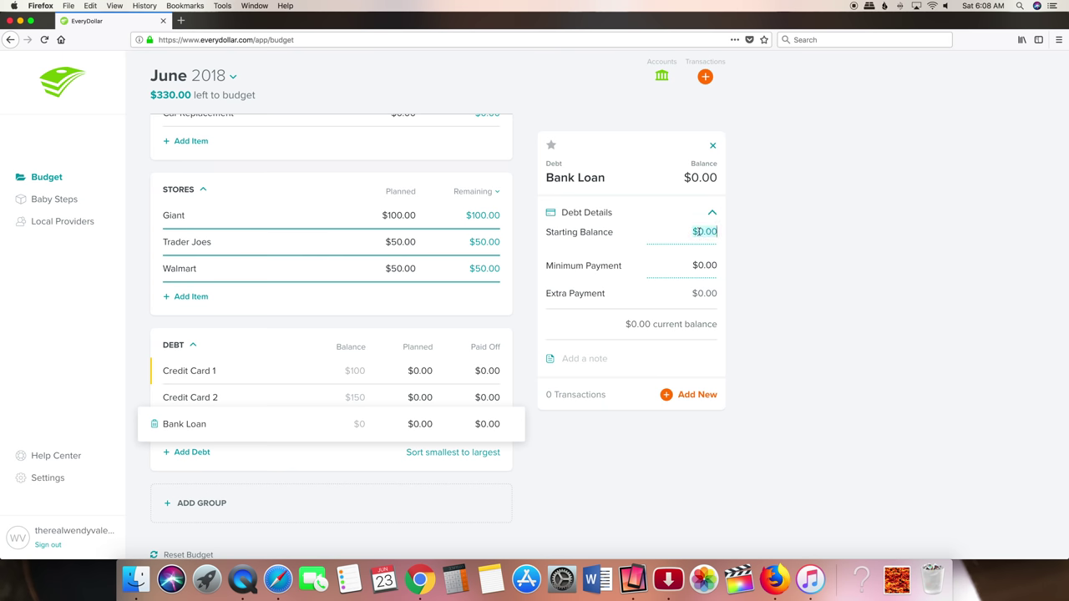
type("250.00")
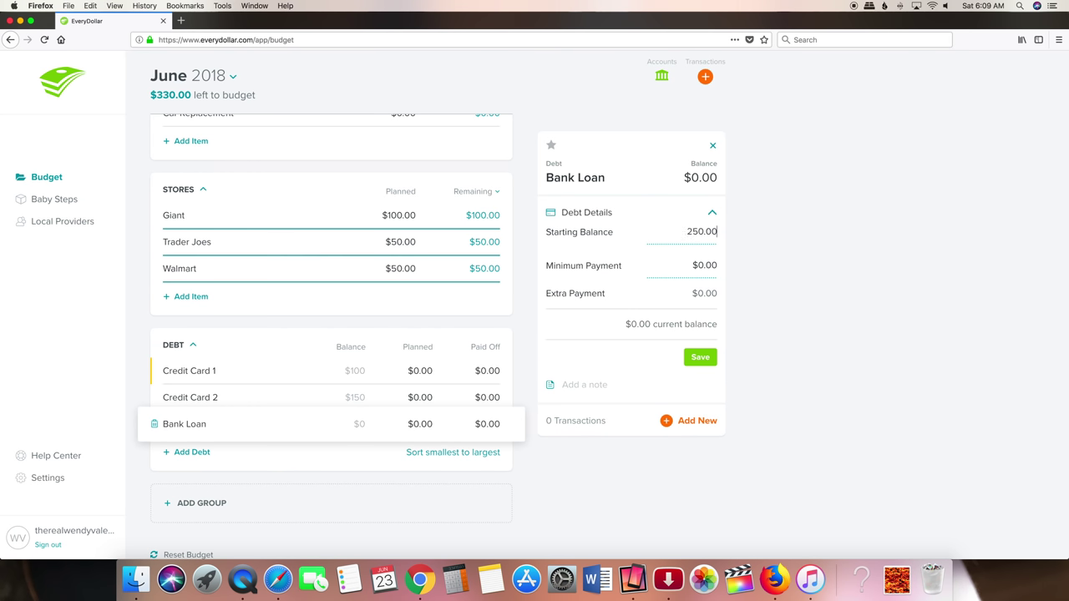
left_click(697, 265)
type("50.00")
left_click(700, 358)
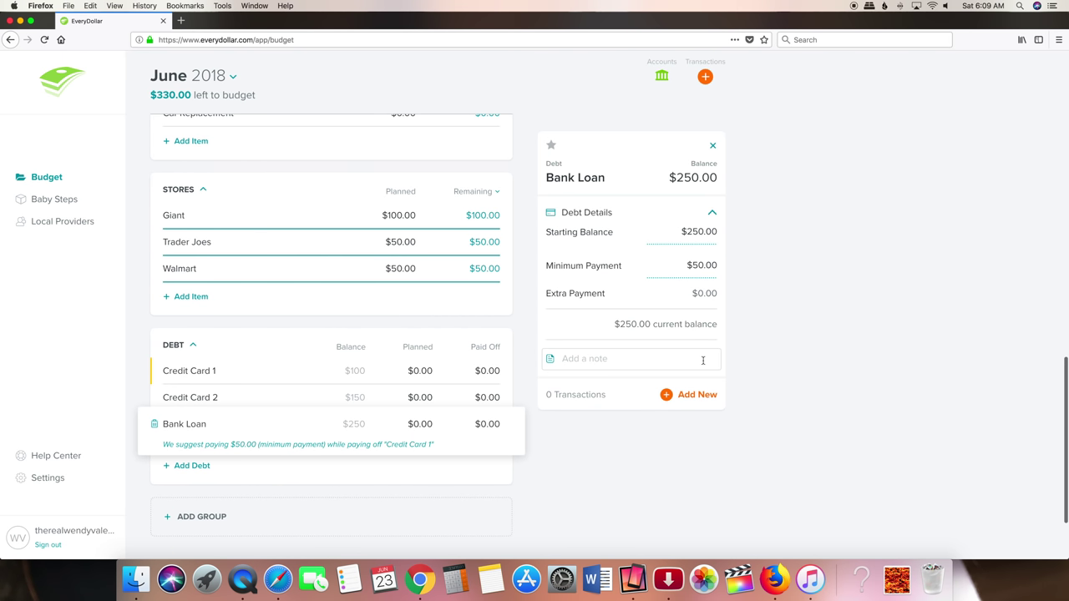
- Add a School Loan debt with a $1,000 starting balance and $7 minimum payment
left_click(196, 473)
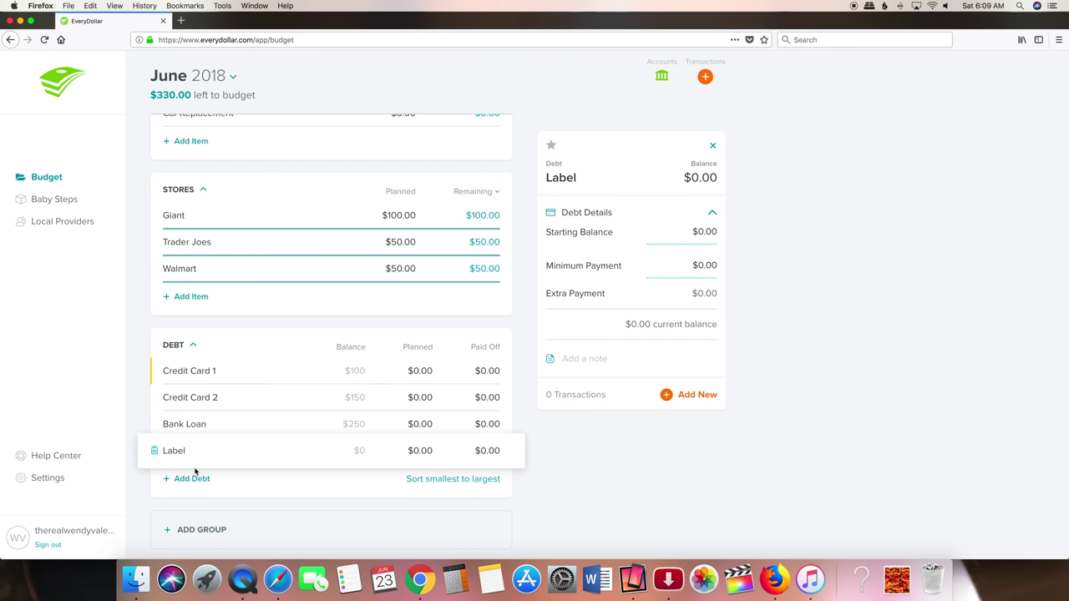
scroll(196, 473, "down", 3)
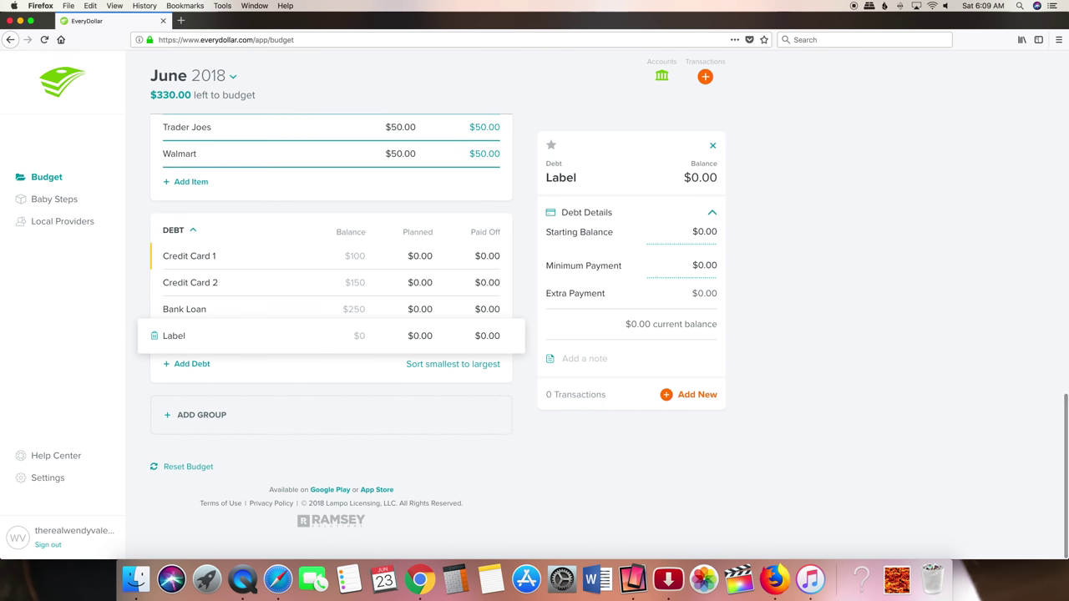
left_click(186, 335)
type("School Loan")
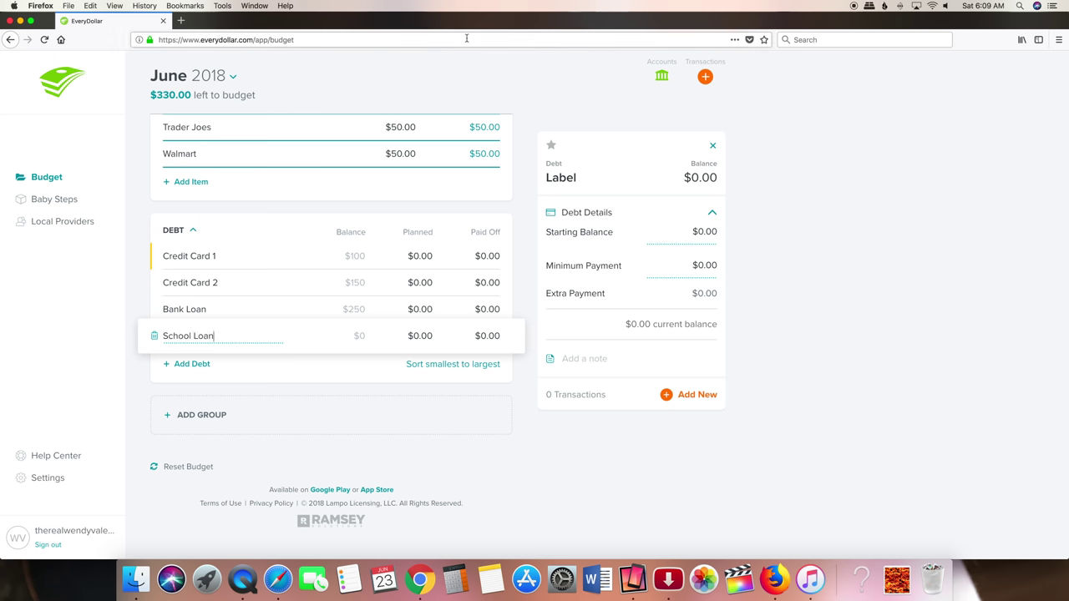
left_click(698, 233)
type("1000.")
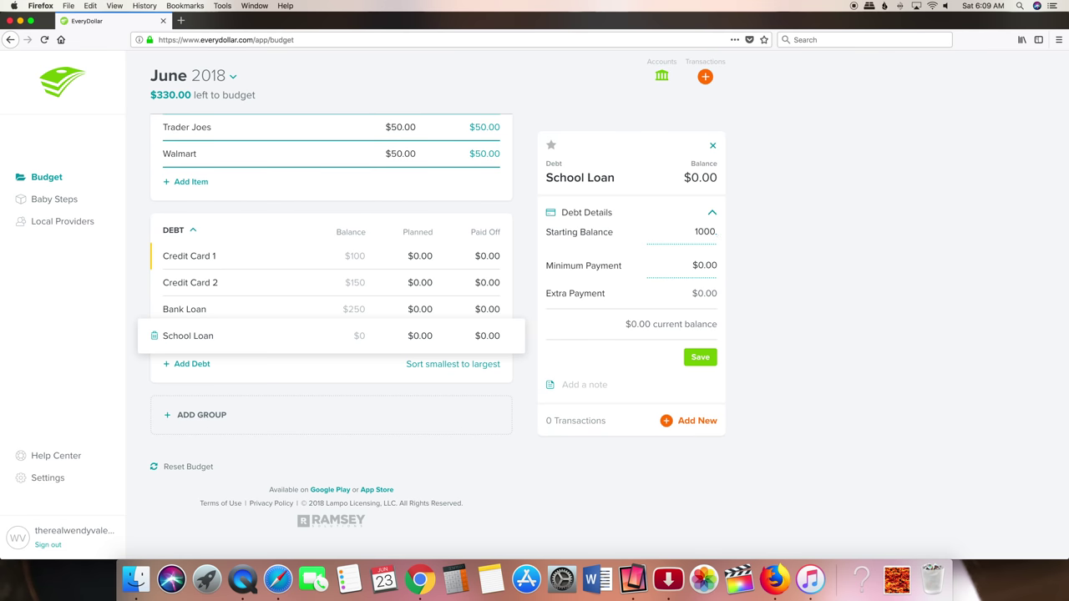
key("Return")
left_click(696, 265)
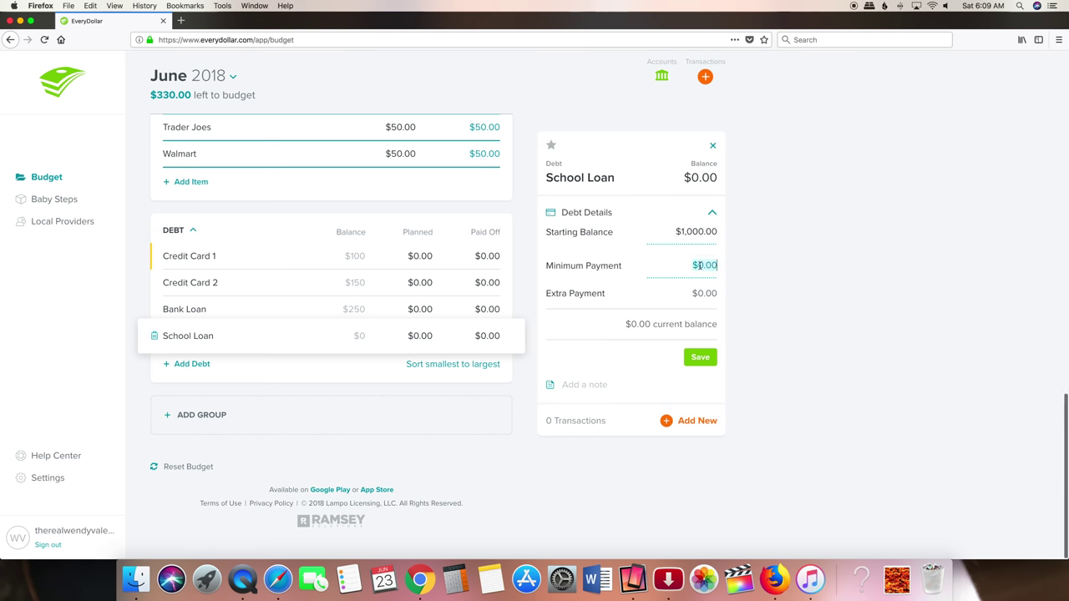
type("7")
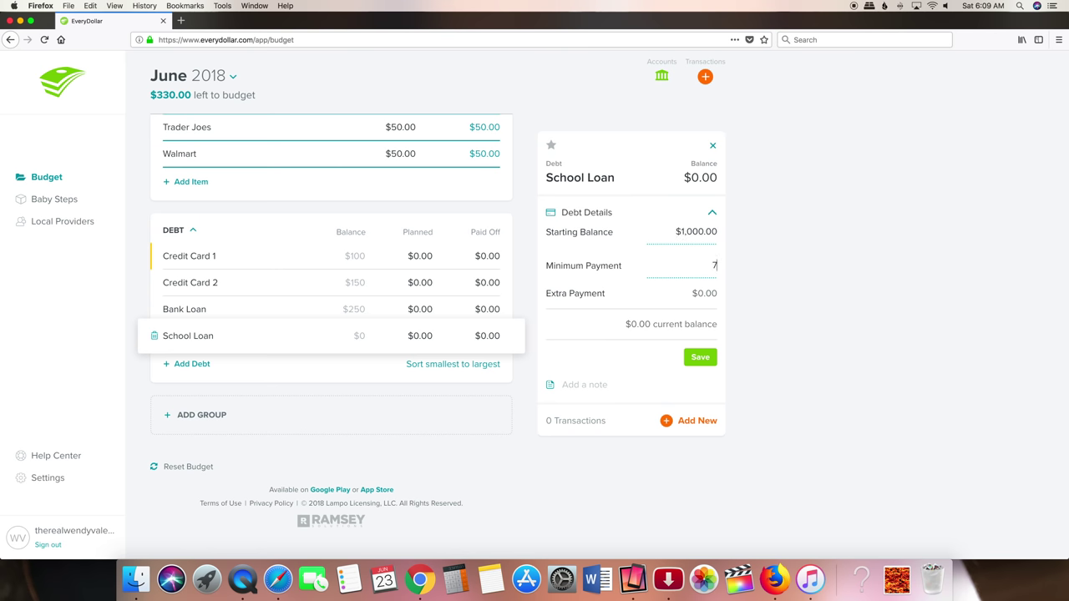
left_click(699, 357)
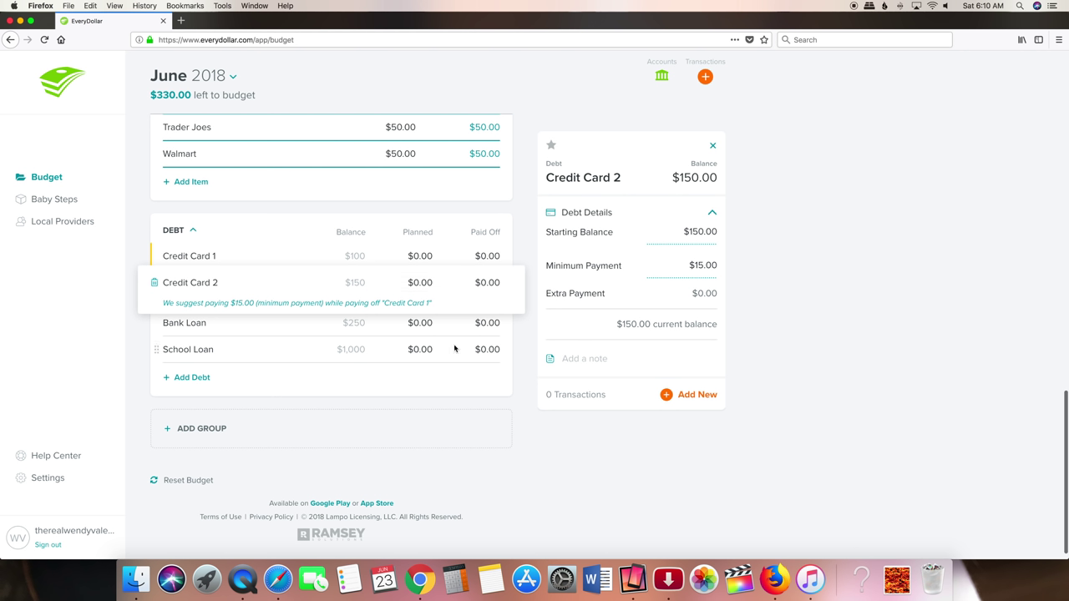
- Enter June planned payments: Credit Card 2 $15.00, Bank Loan $50, School Loan $7
left_click(431, 282)
type("15.00")
left_click(452, 379)
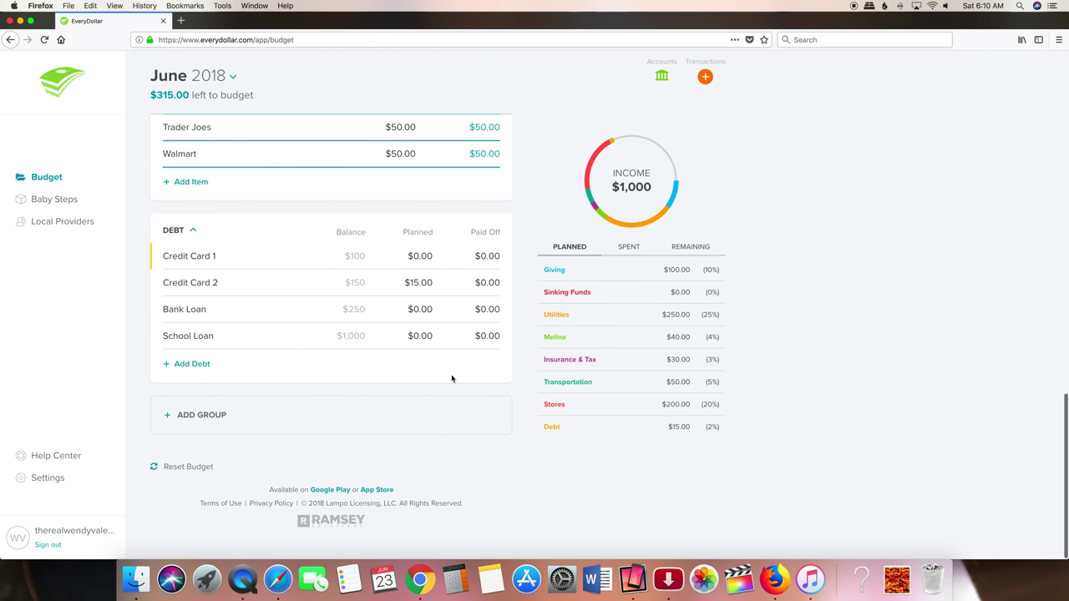
left_click(420, 309)
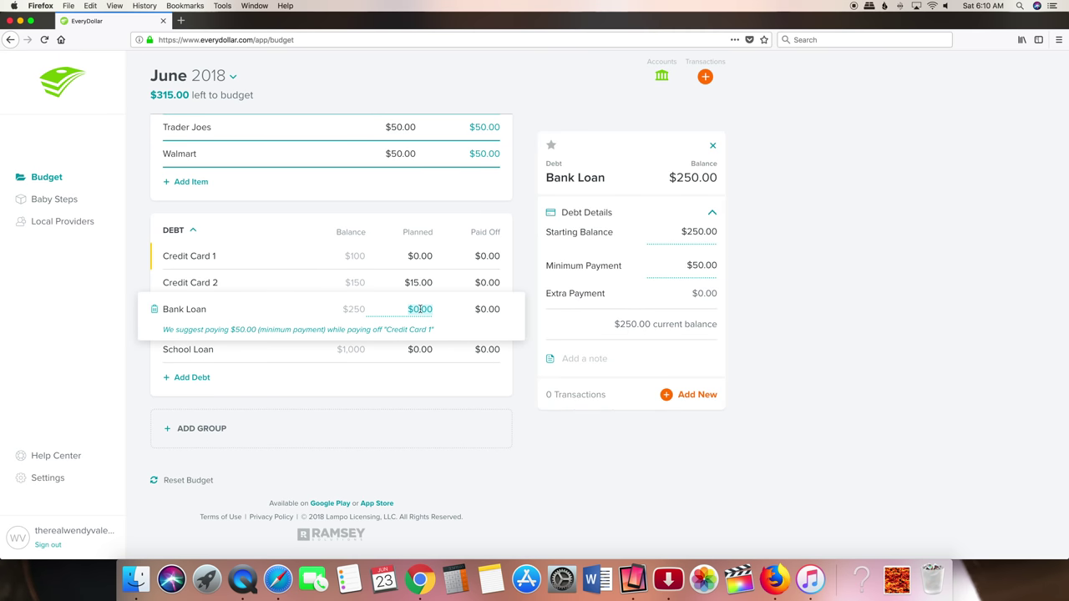
type("50")
key("Tab")
type("7")
left_click(489, 385)
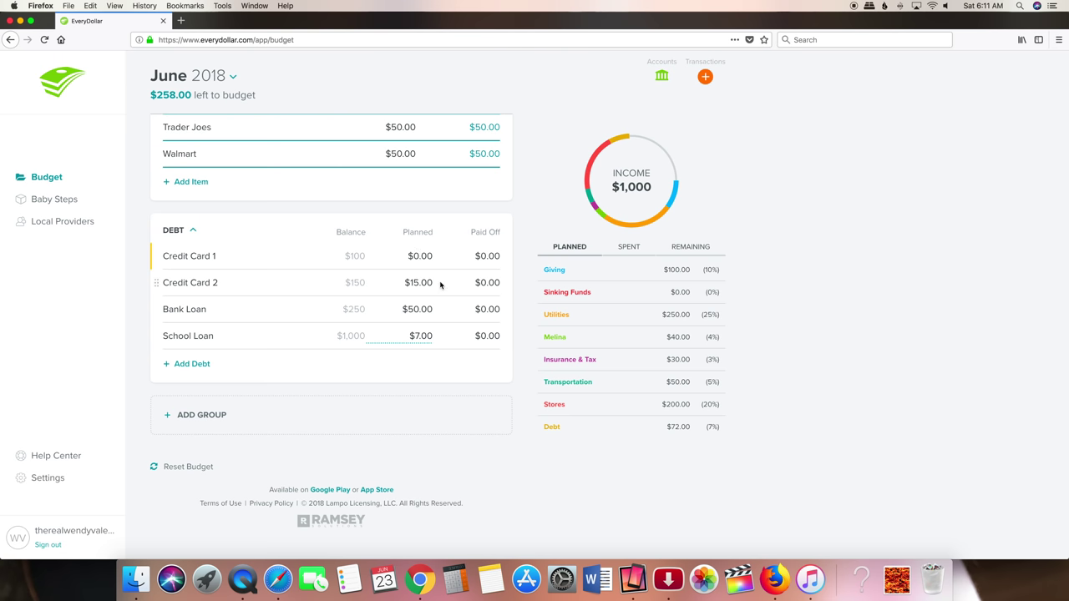
- Raise Credit Card 1's planned payment to $100.00 and Credit Card 2's to $150.00
left_click(430, 282)
key("BackSpace")
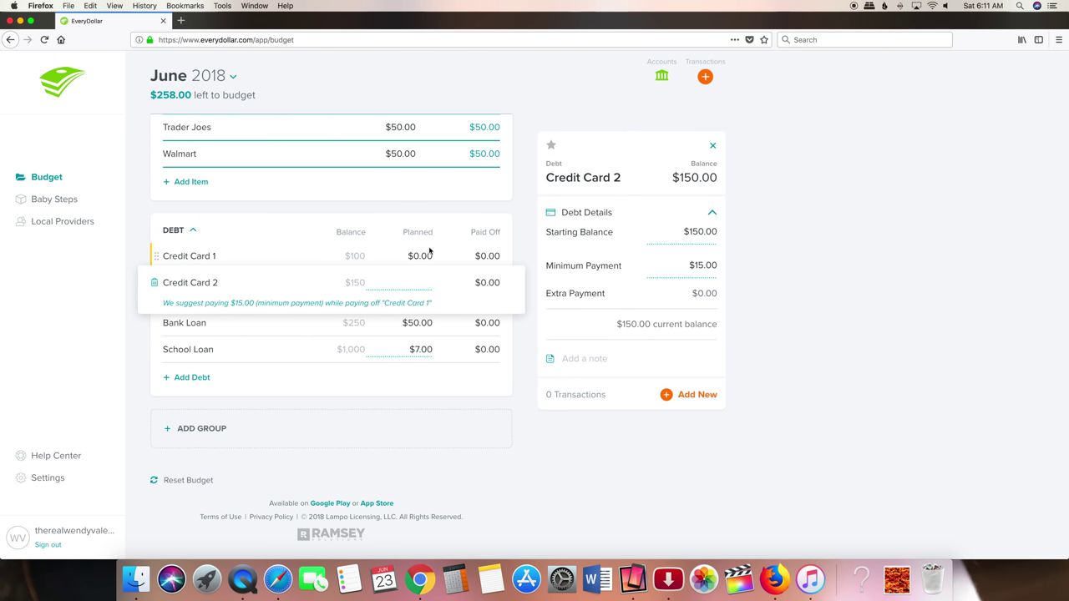
left_click(430, 255)
type("1")
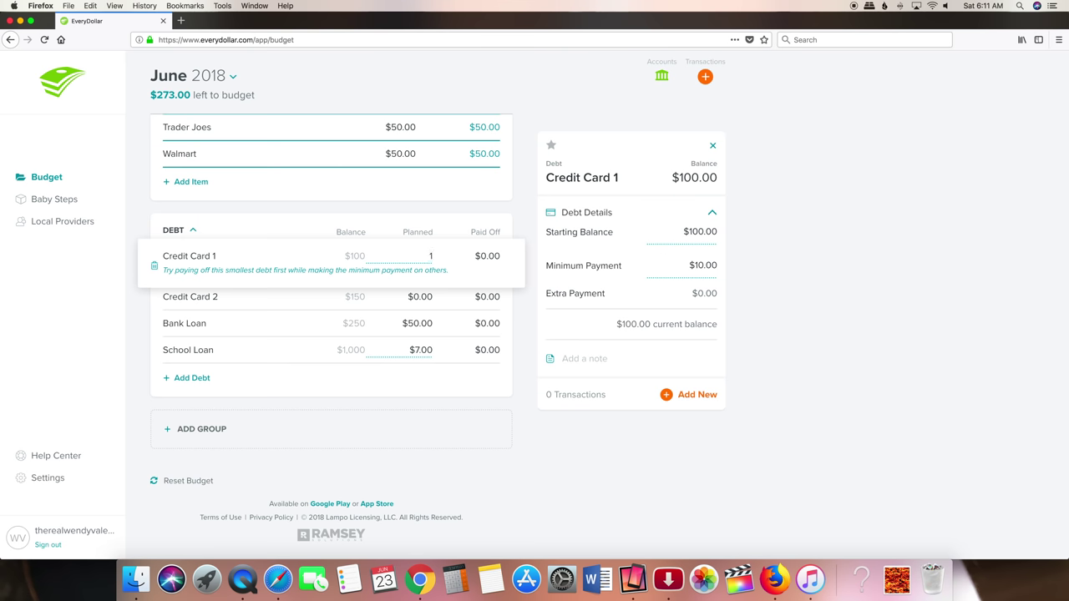
type("00.00")
left_click(441, 323)
left_click(430, 284)
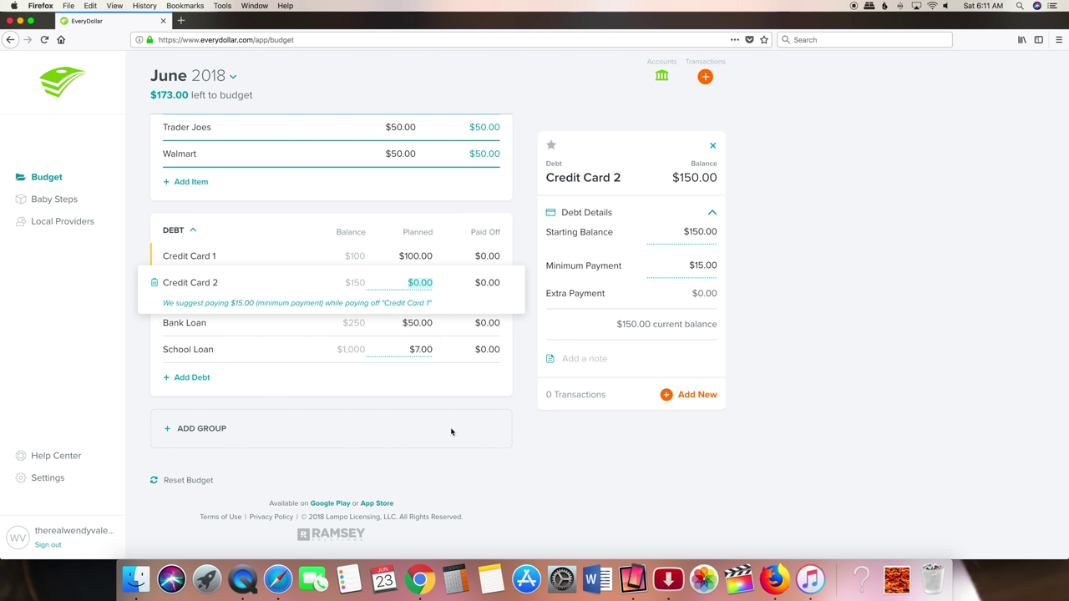
type("150.")
type("00")
left_click(430, 382)
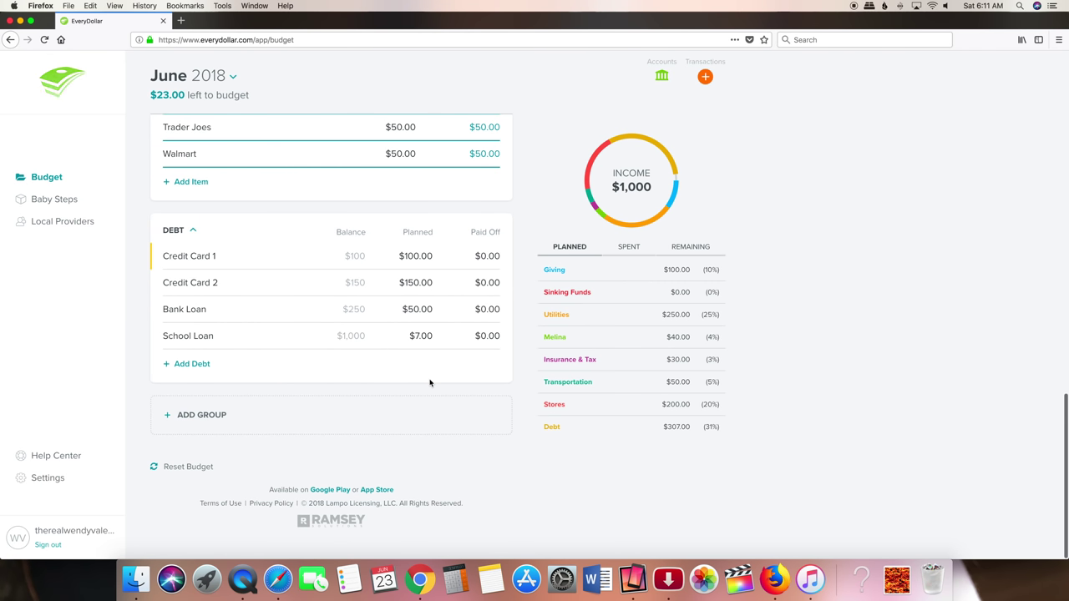
- Change Bank Loan's planned payment to $73.00, leaving nothing to budget
left_click(431, 309)
type("0")
left_click(455, 395)
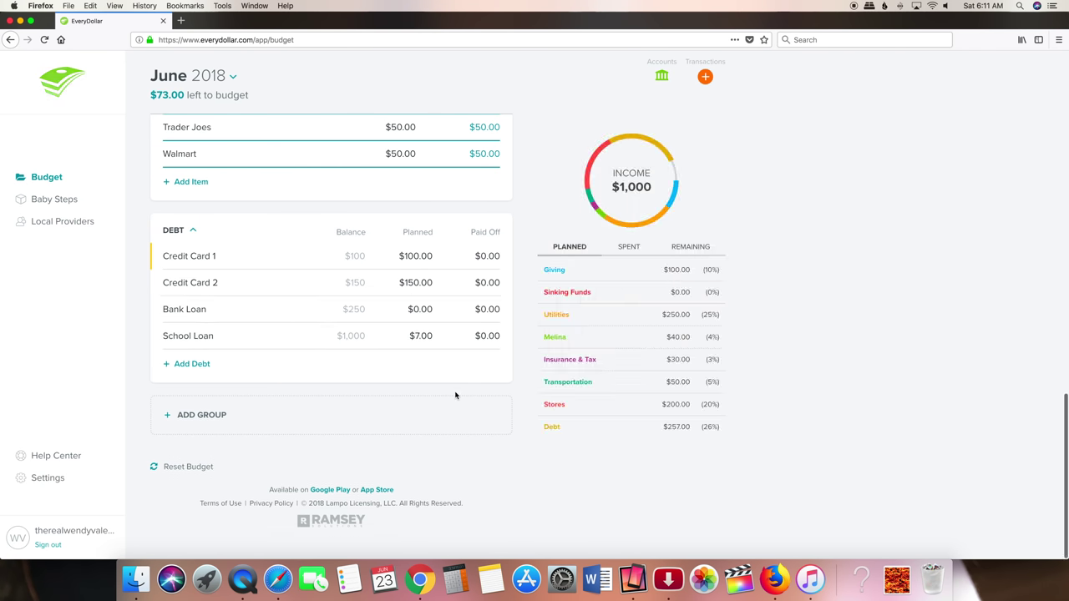
left_click(430, 309)
type("7")
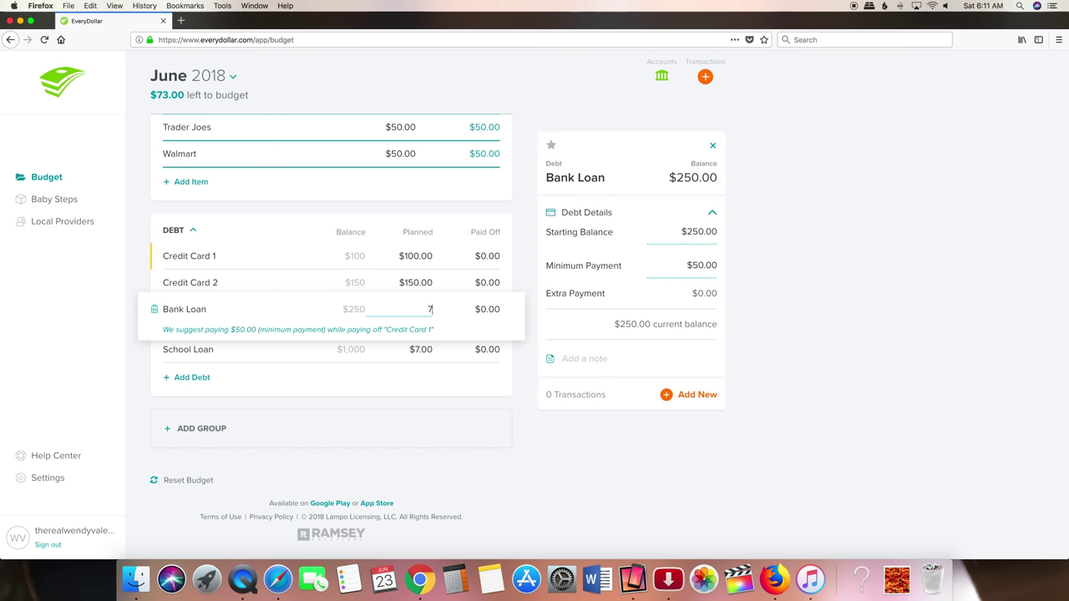
type("3.00")
left_click(442, 382)
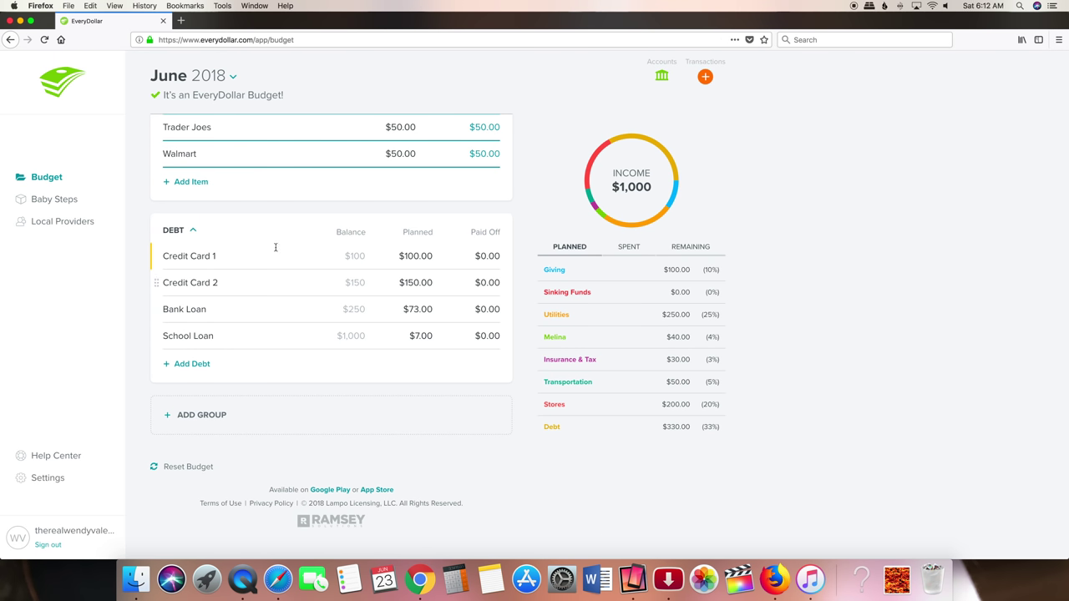
- Switch to July 2018 and start its budget as a copy of June's plan
left_click(234, 78)
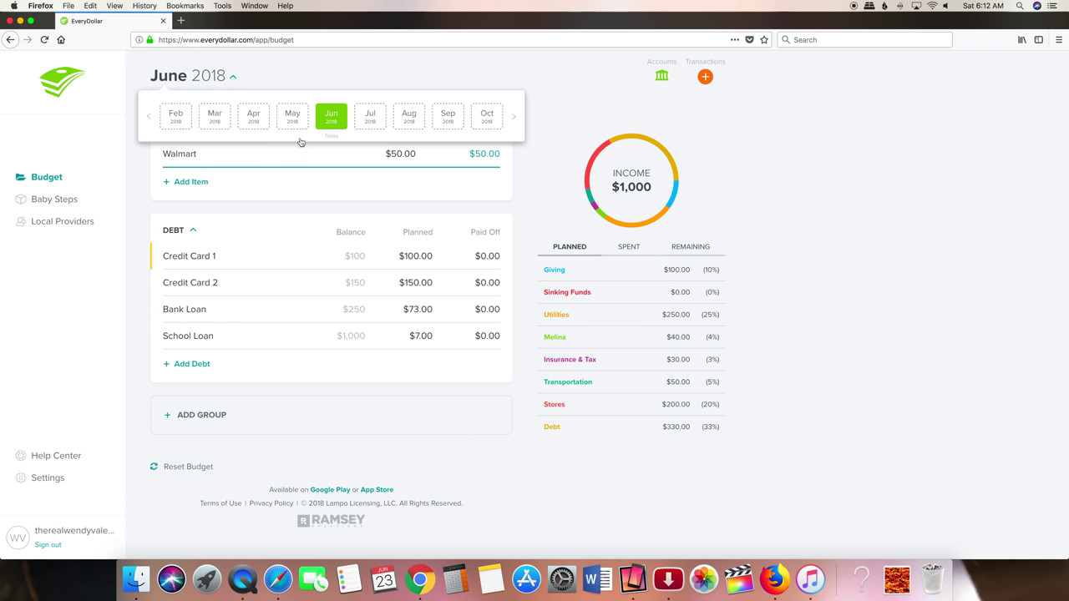
left_click(372, 125)
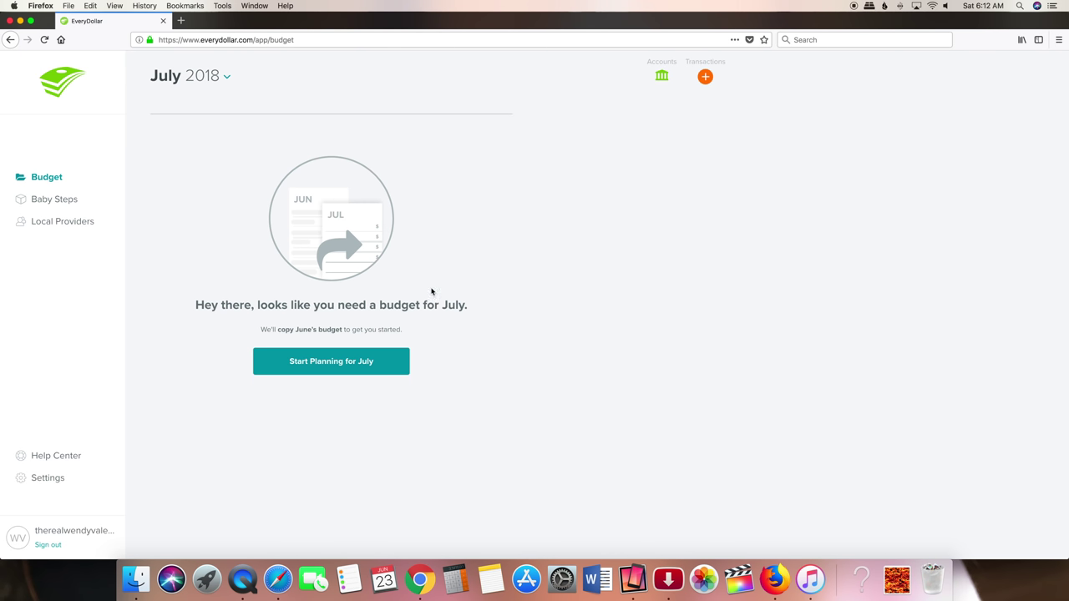
left_click(346, 362)
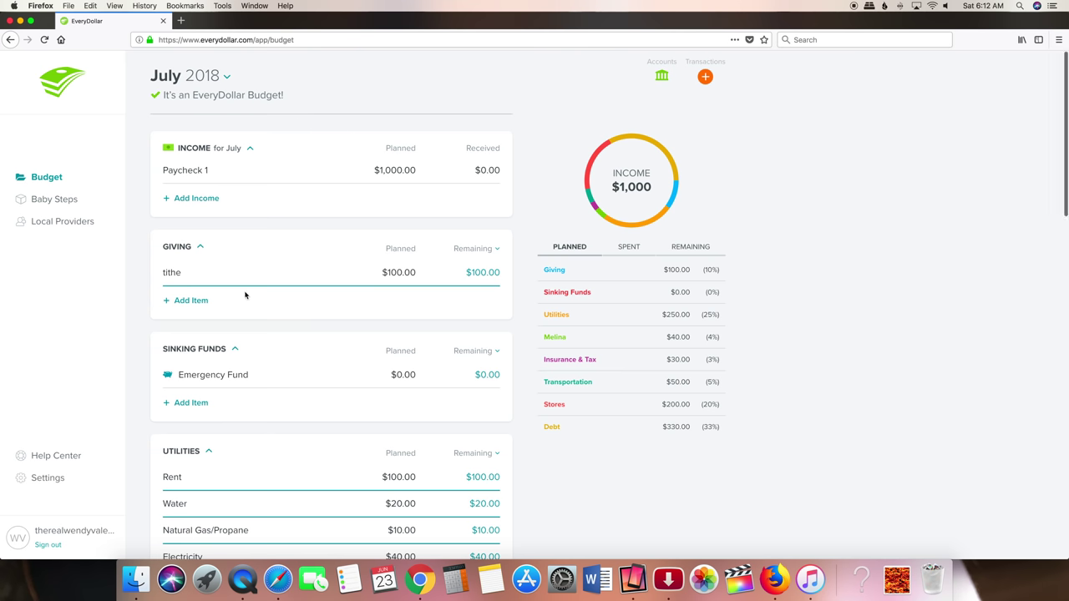
scroll(244, 293, "down", 5)
scroll(244, 292, "down", 5)
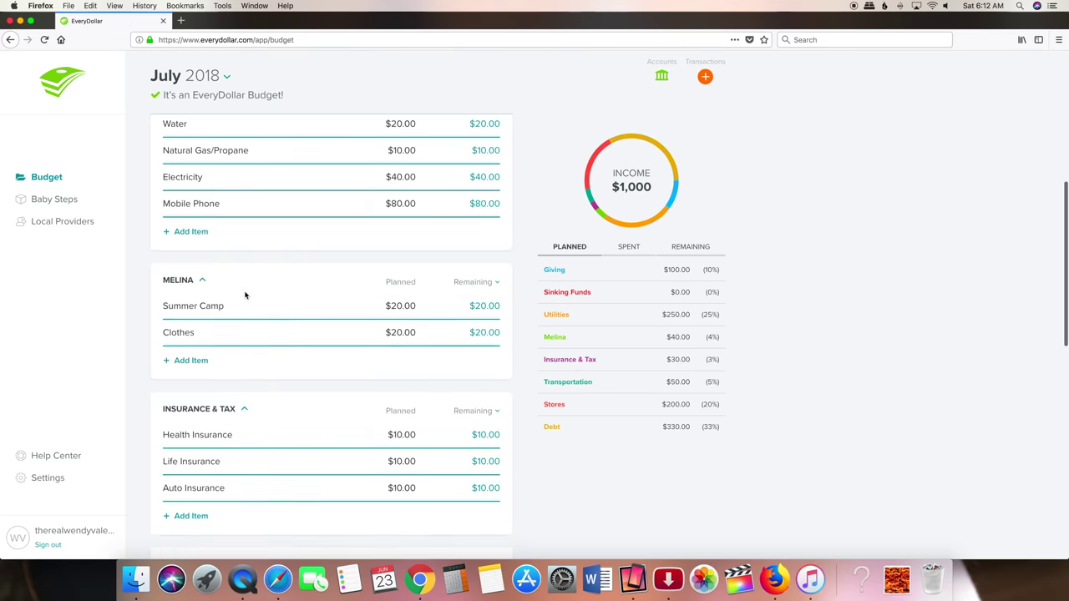
left_click(157, 291)
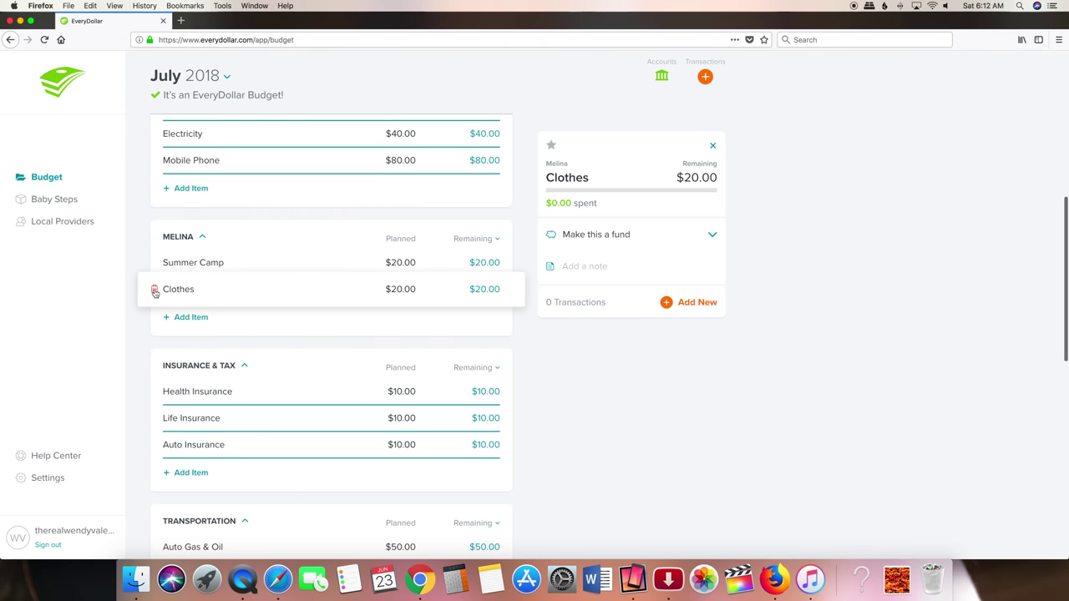
left_click(154, 289)
left_click(535, 176)
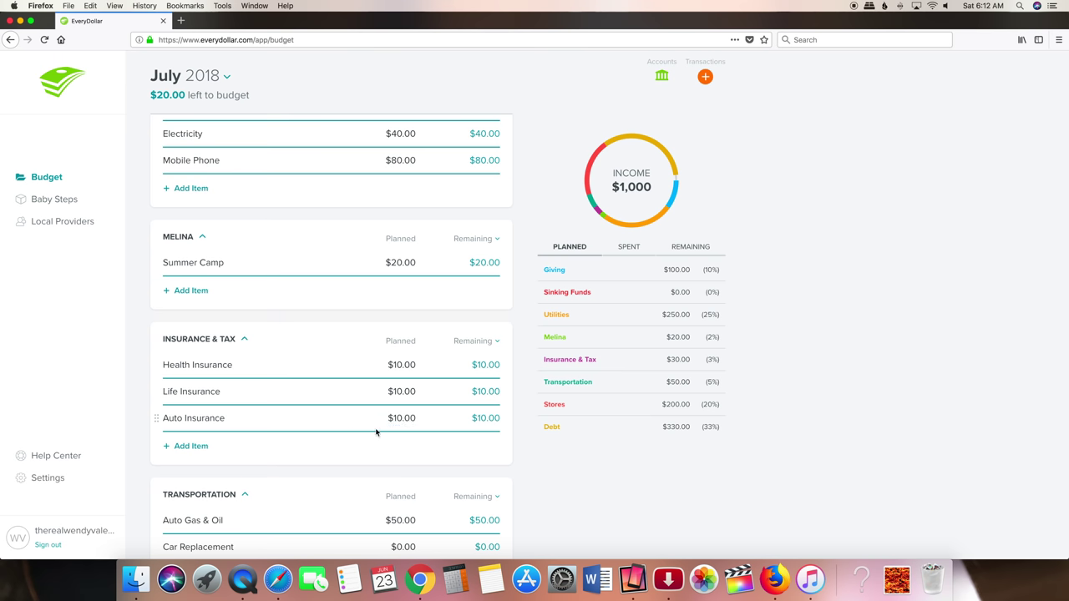
scroll(359, 494, "down", 1)
scroll(359, 494, "down", 2)
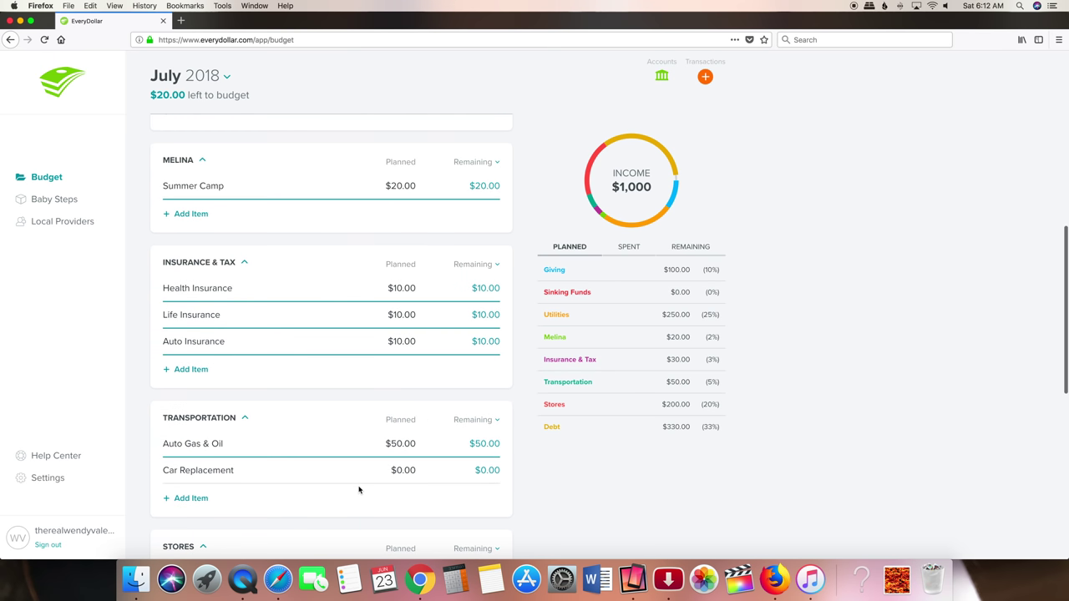
scroll(434, 491, "down", 7)
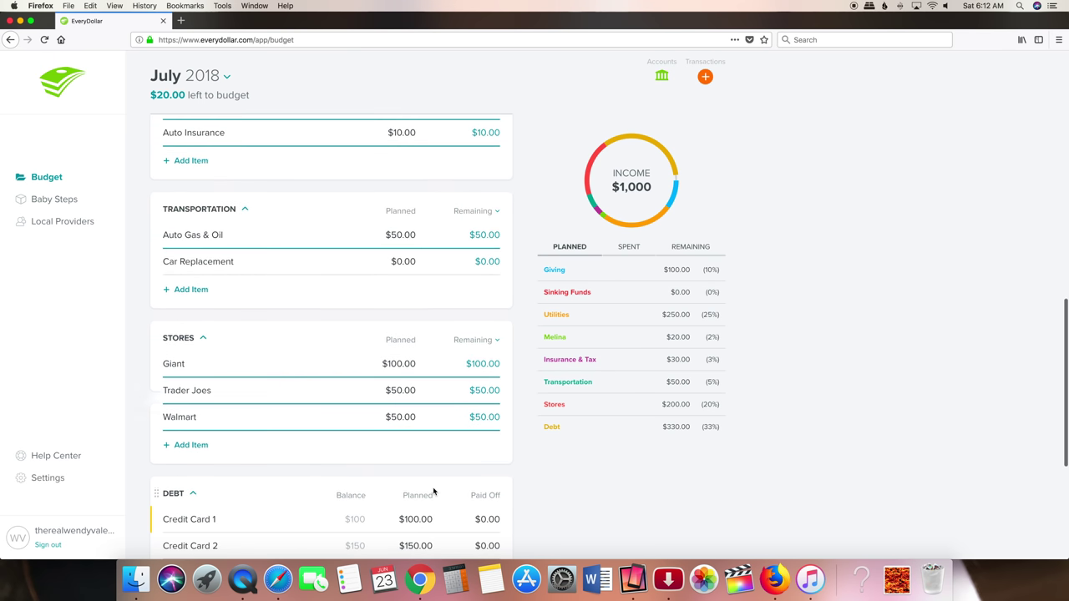
scroll(434, 491, "down", 3)
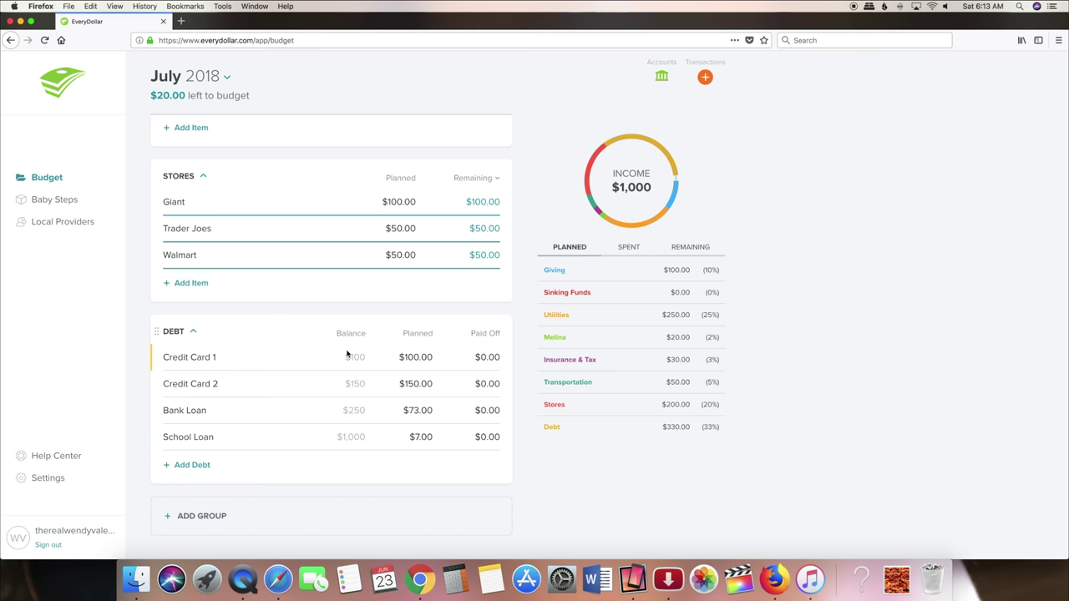
scroll(347, 354, "up", 10)
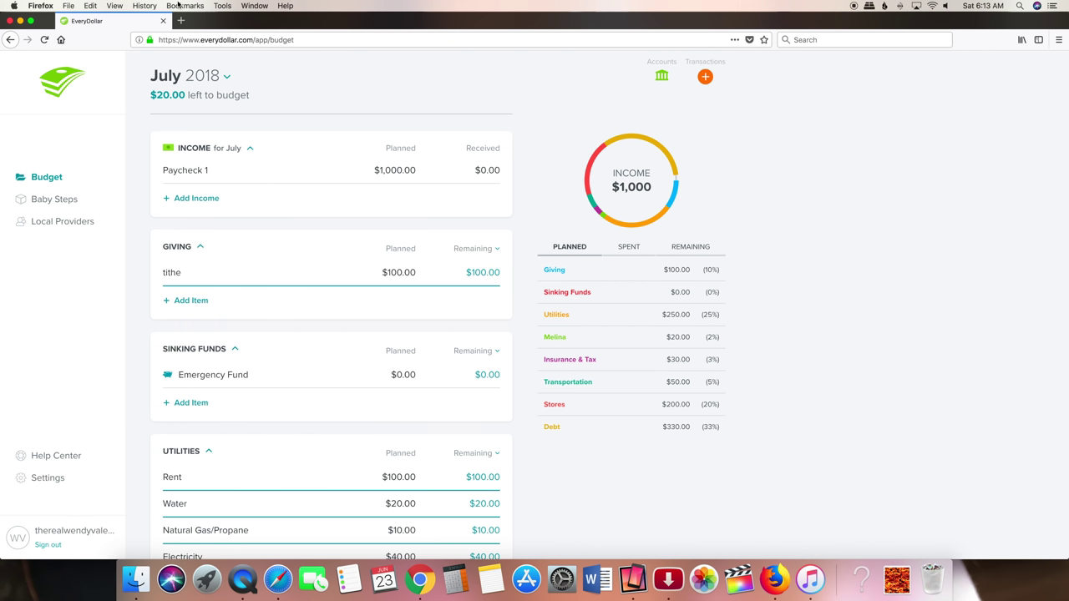
- Pick Jun in the month picker to return to the June 2018 budget
left_click(227, 78)
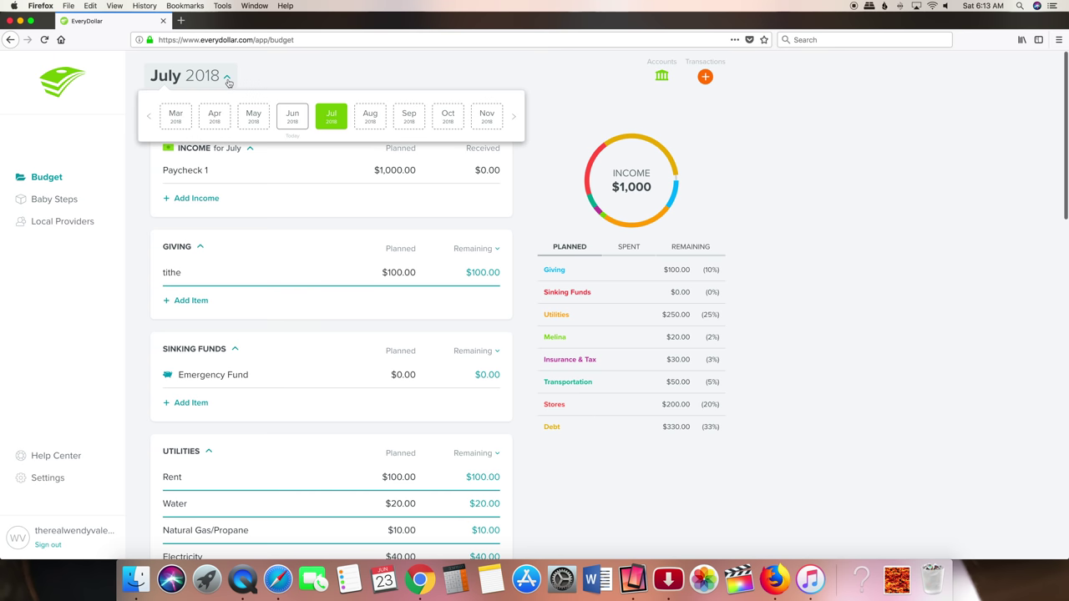
left_click(292, 117)
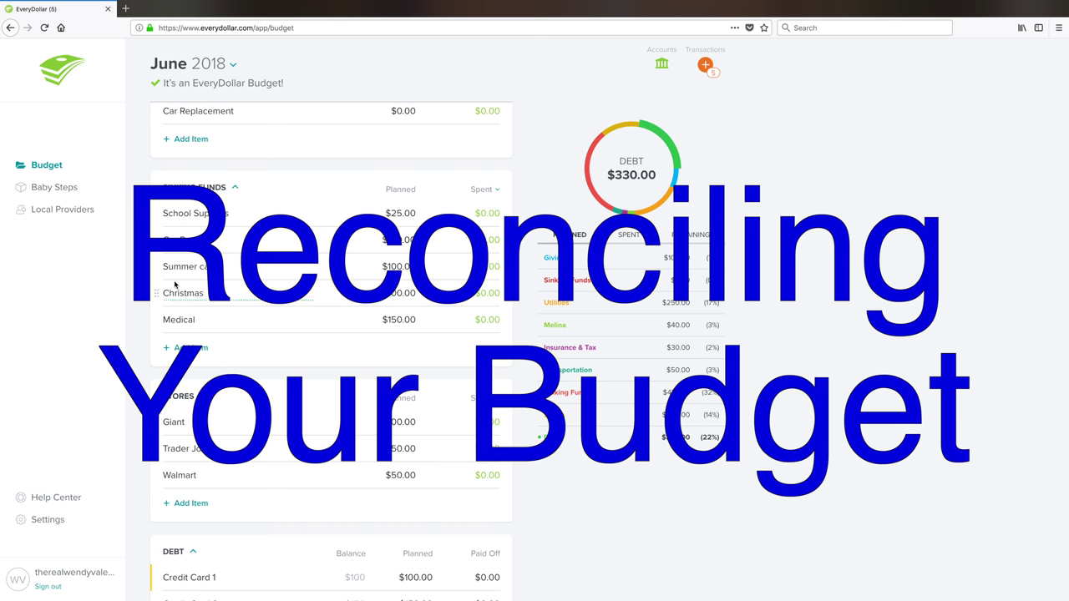
- Show the Sinking Funds total in the chart and list the five new Navy deposits
left_click(583, 393)
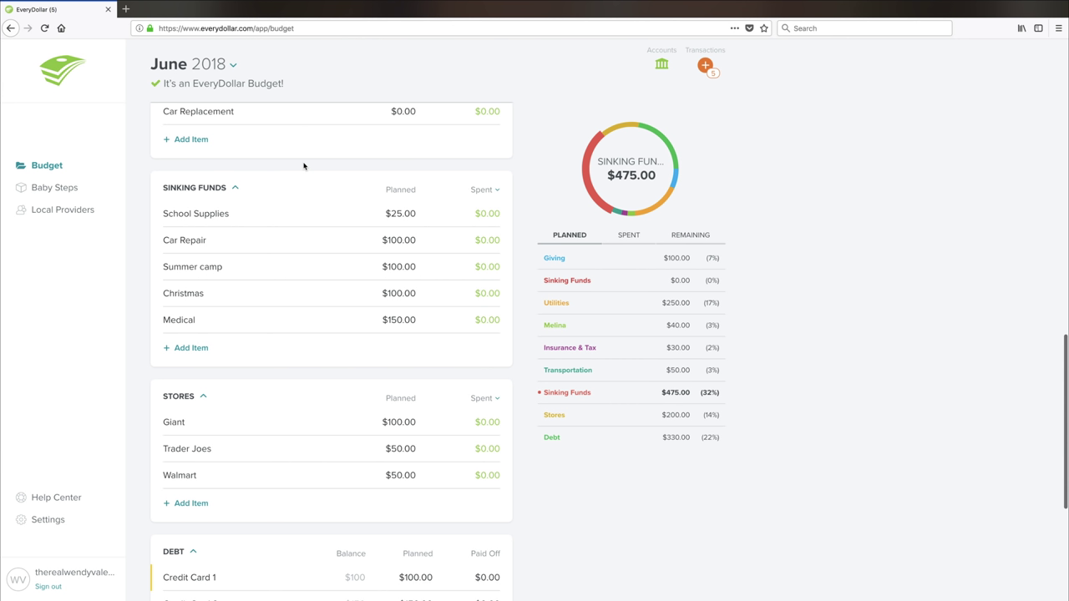
left_click(706, 66)
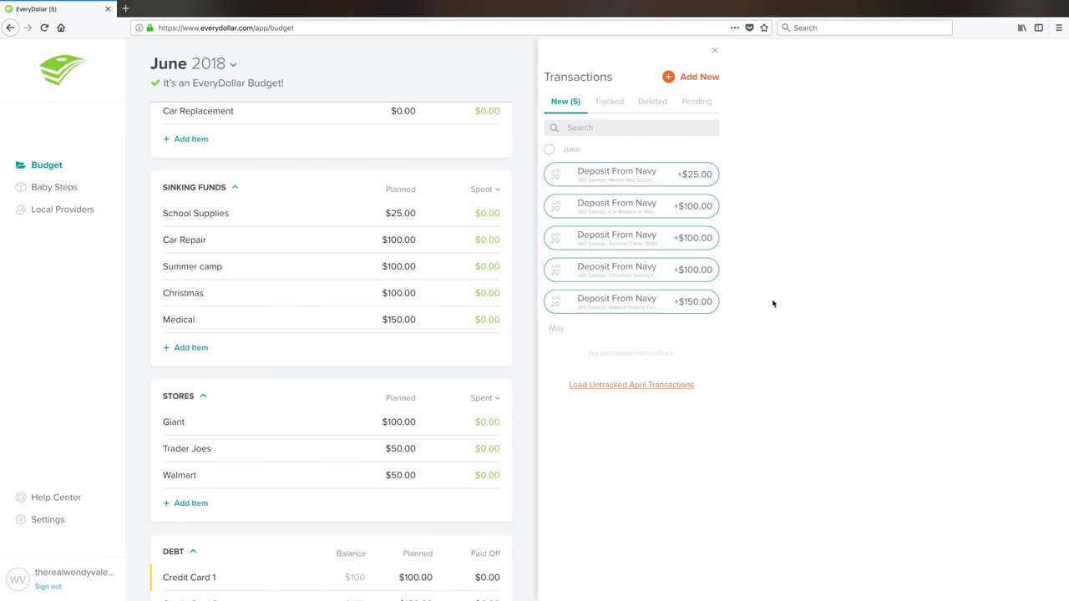
- Drag the $25.00 Deposit From Navy onto the School Supplies item
mouse_move(639, 181)
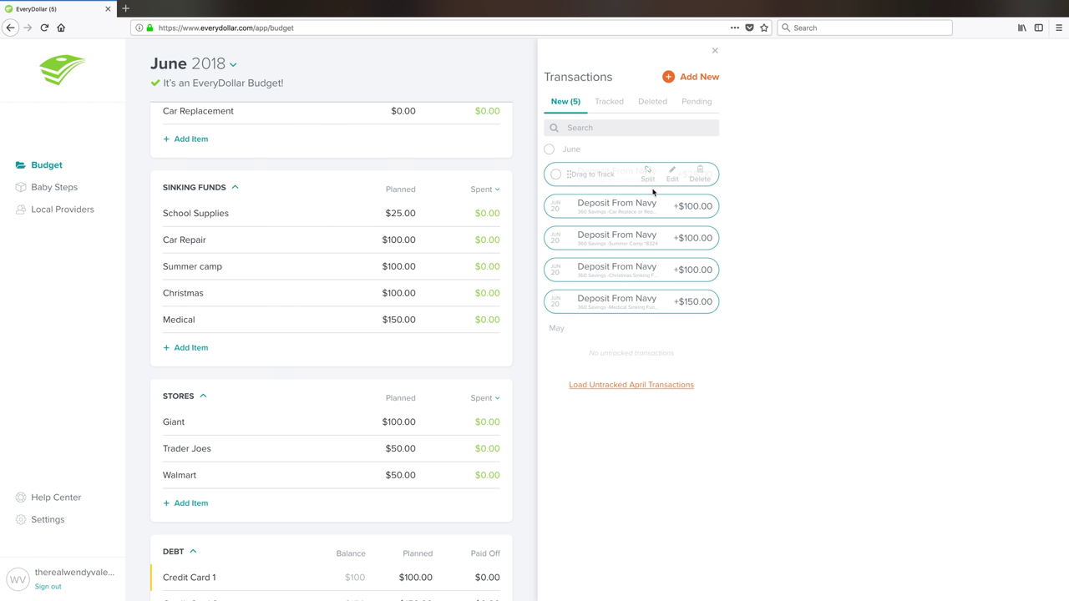
left_click_drag(603, 176, 401, 319)
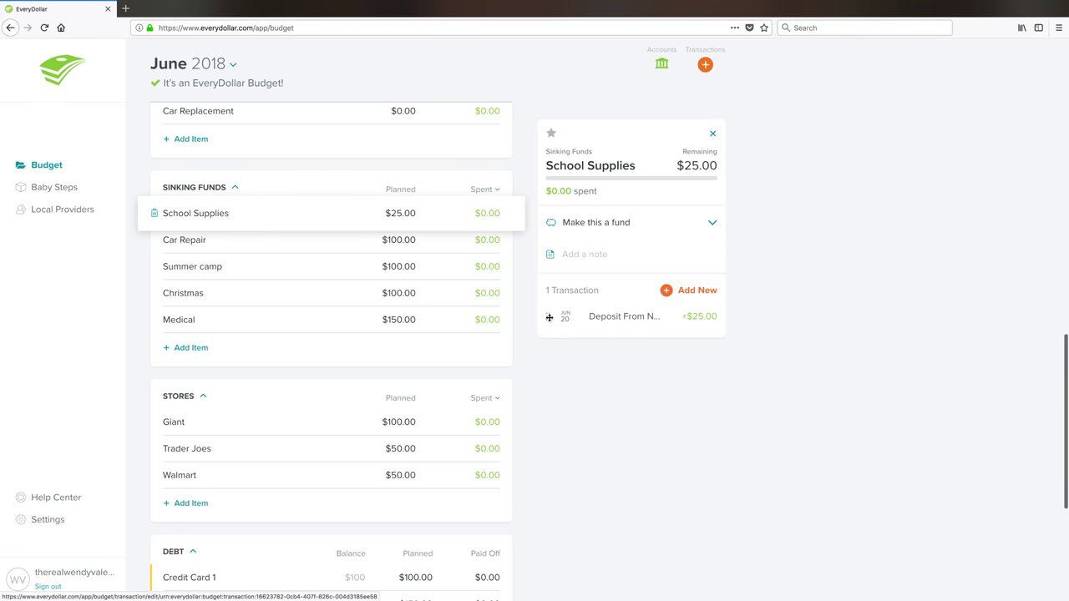
- Remove the Navy deposits from School Supplies and Car Repair and save each change
left_click(549, 317)
left_click(408, 242)
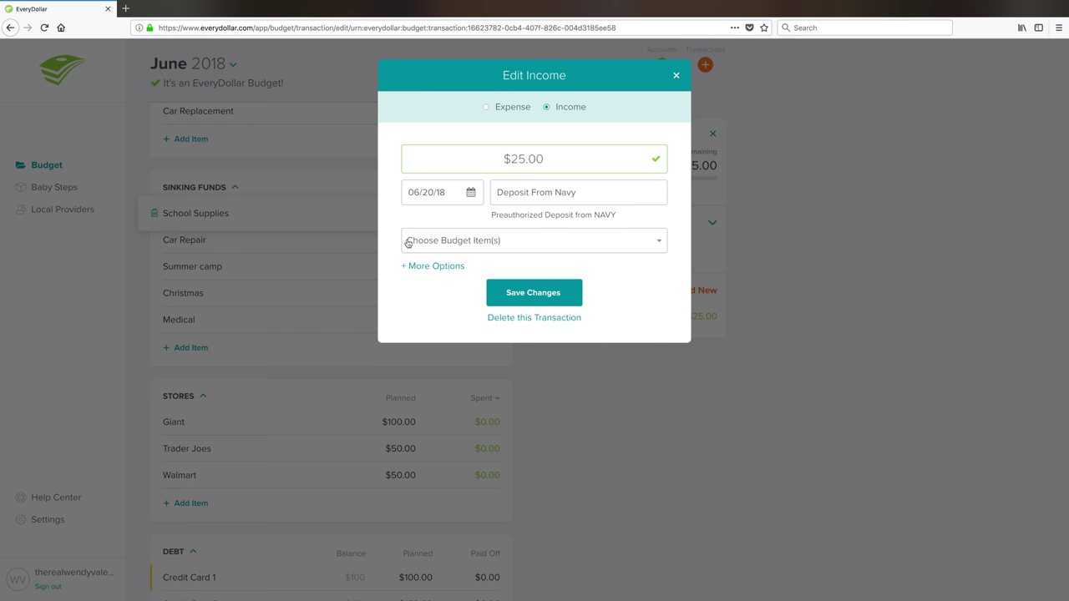
left_click(563, 294)
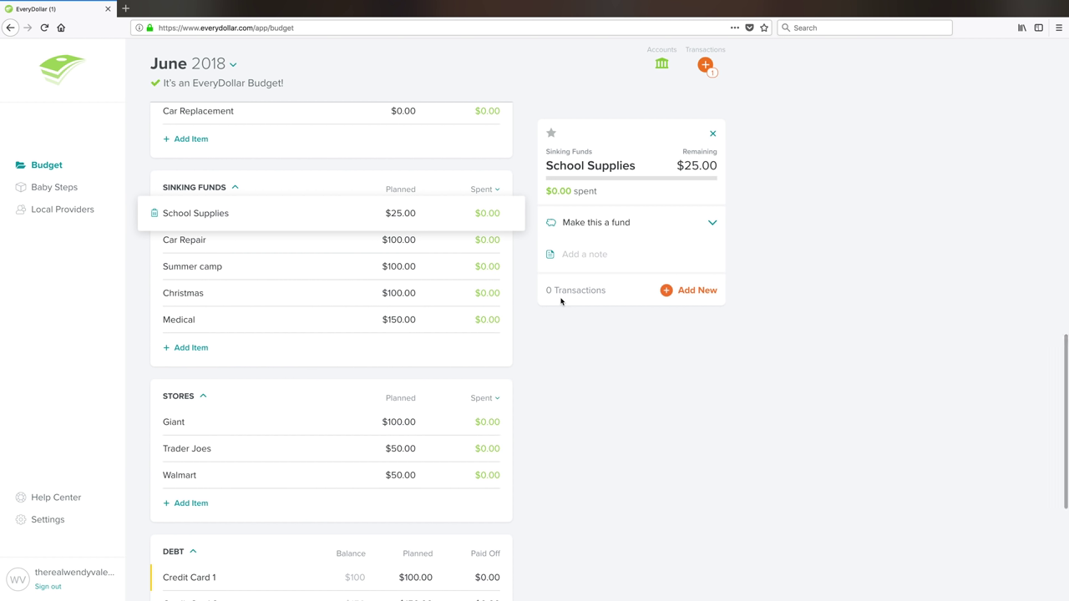
left_click(359, 240)
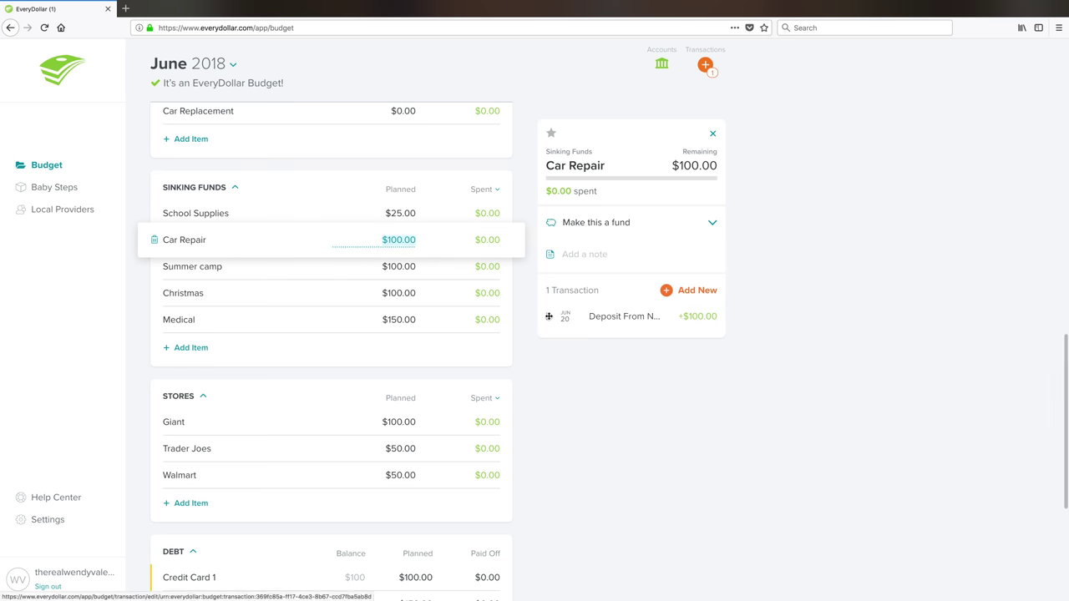
left_click(548, 316)
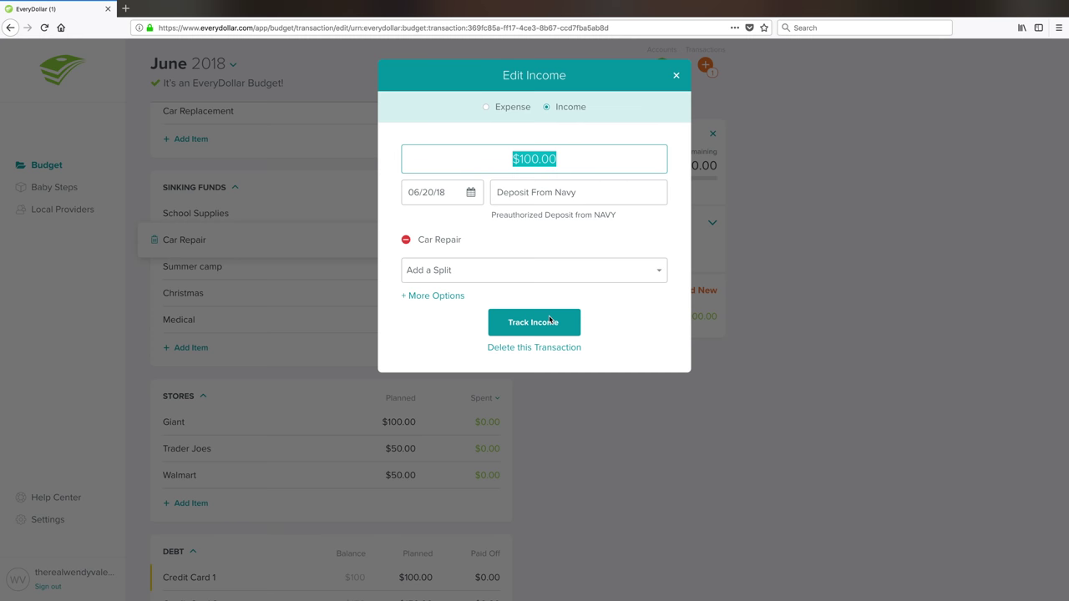
left_click(406, 241)
left_click(544, 297)
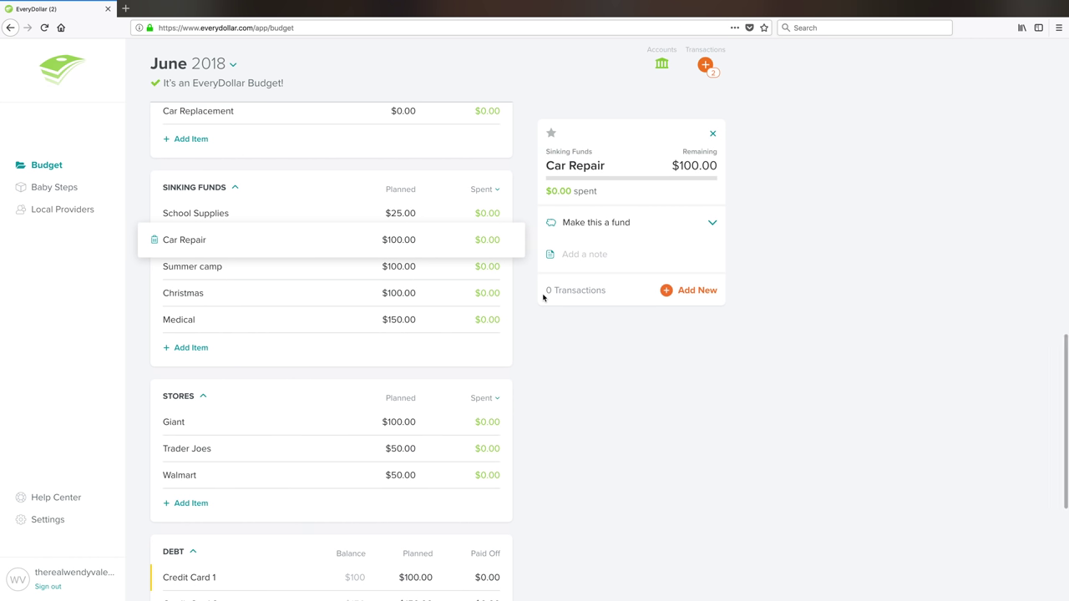
- Remove the Navy deposits from Summer camp, Christmas and Medical, saving each deposit untracked
left_click(374, 266)
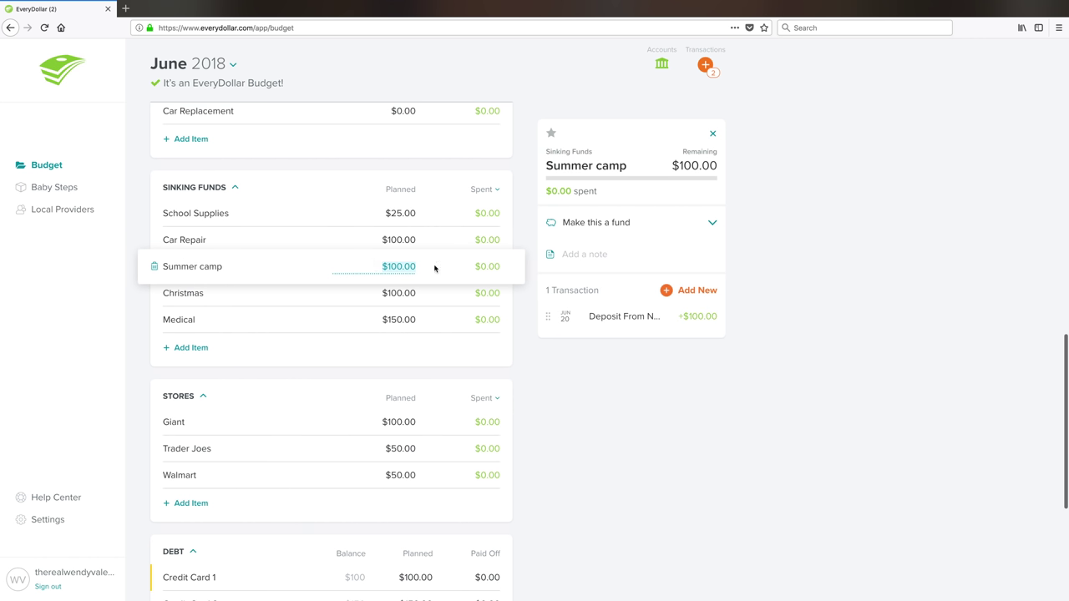
left_click(604, 319)
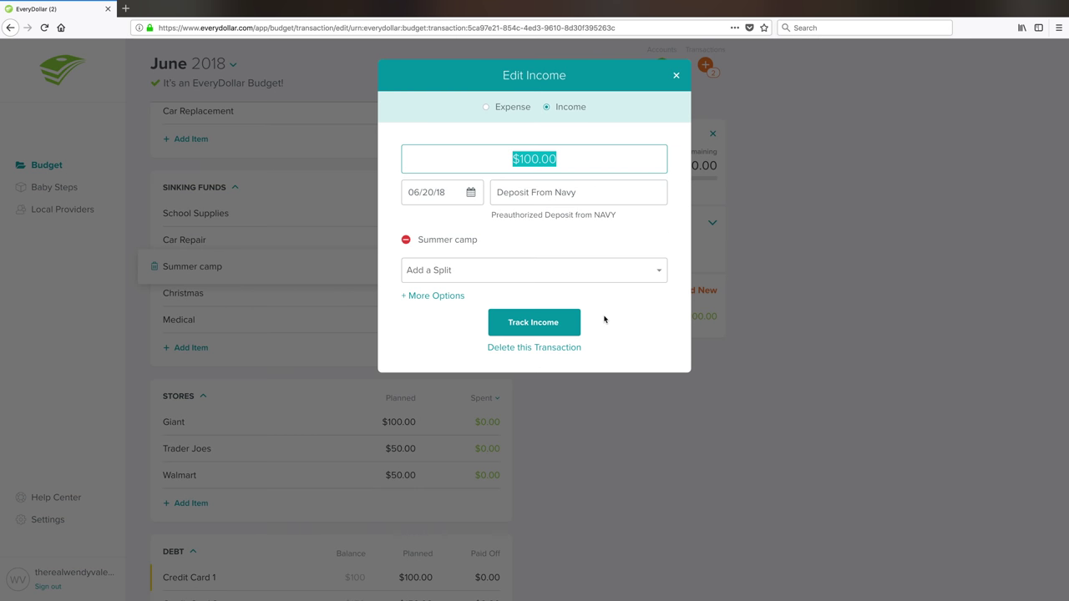
left_click(406, 242)
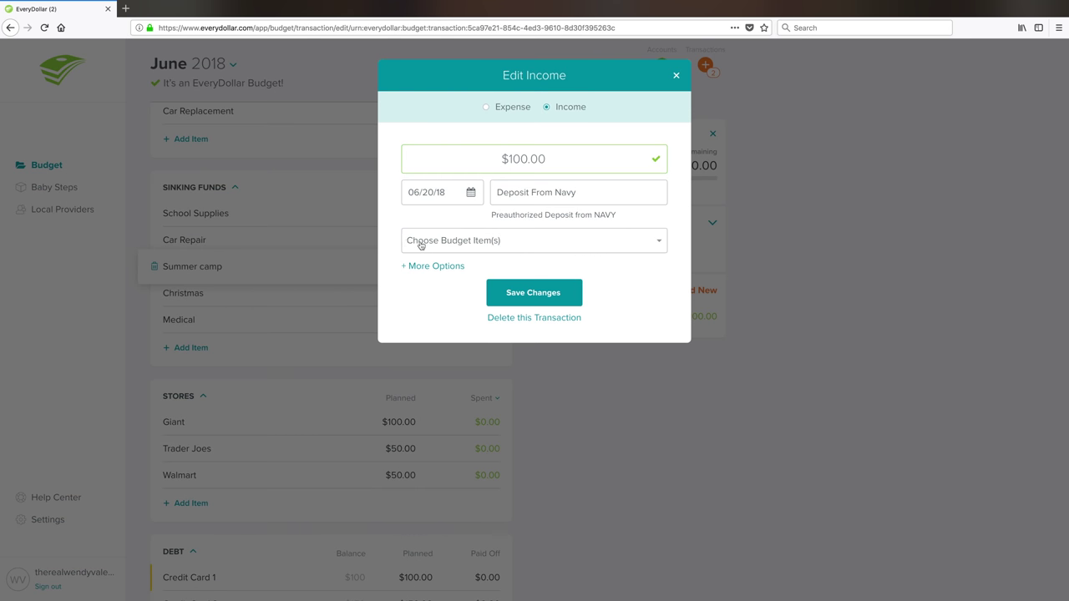
left_click(526, 294)
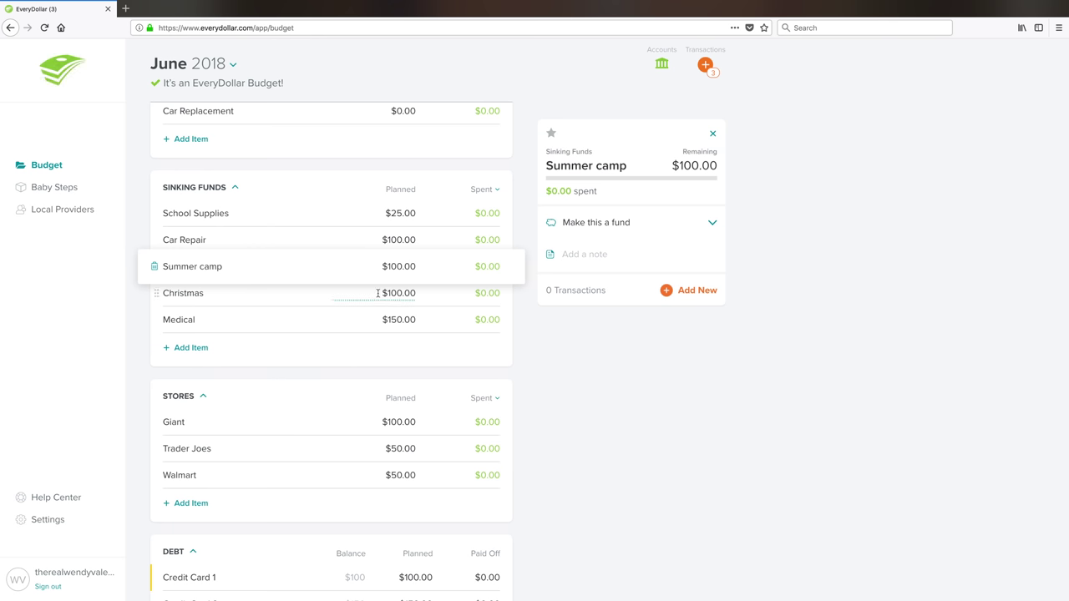
left_click(377, 294)
left_click(615, 317)
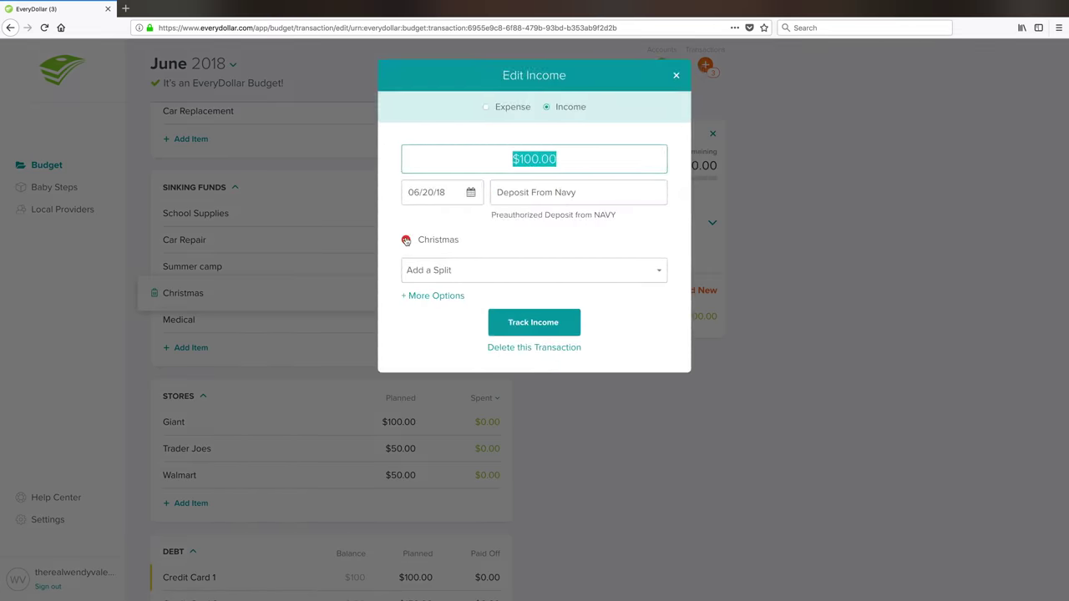
left_click(406, 240)
left_click(529, 291)
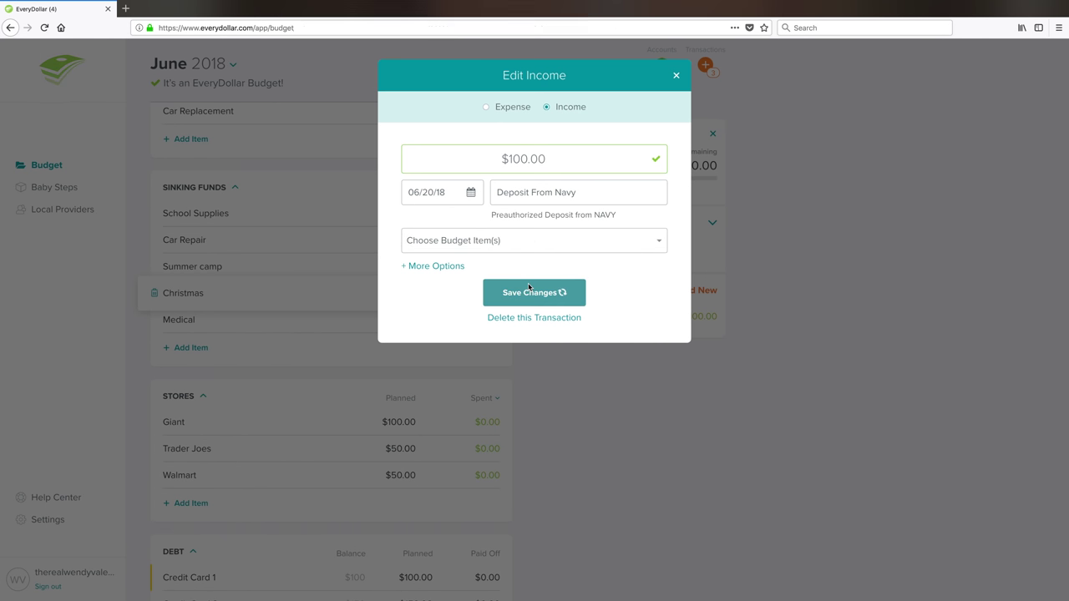
left_click(374, 319)
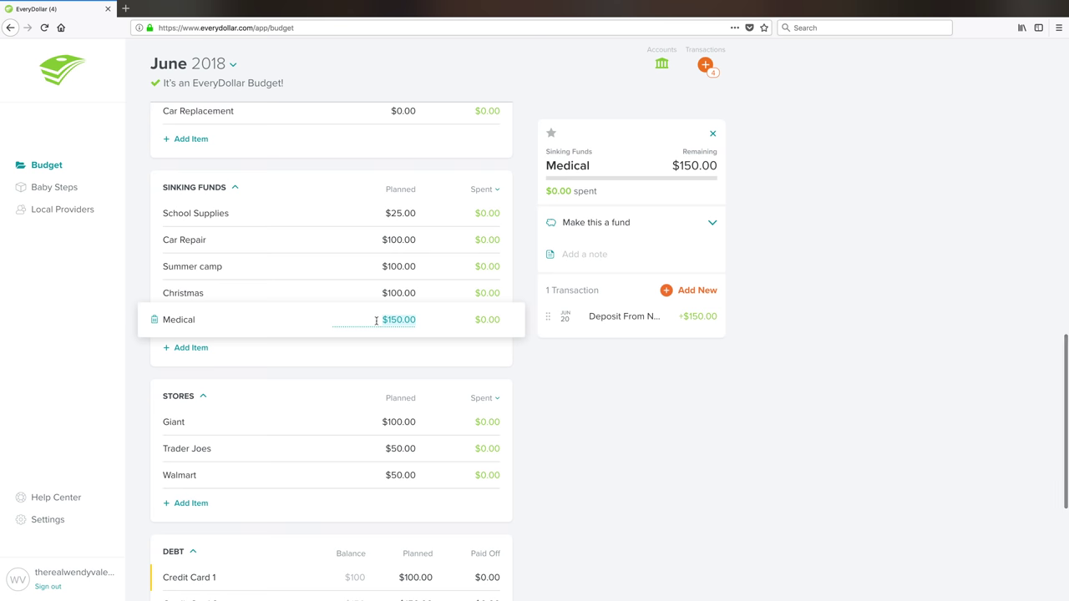
left_click(546, 315)
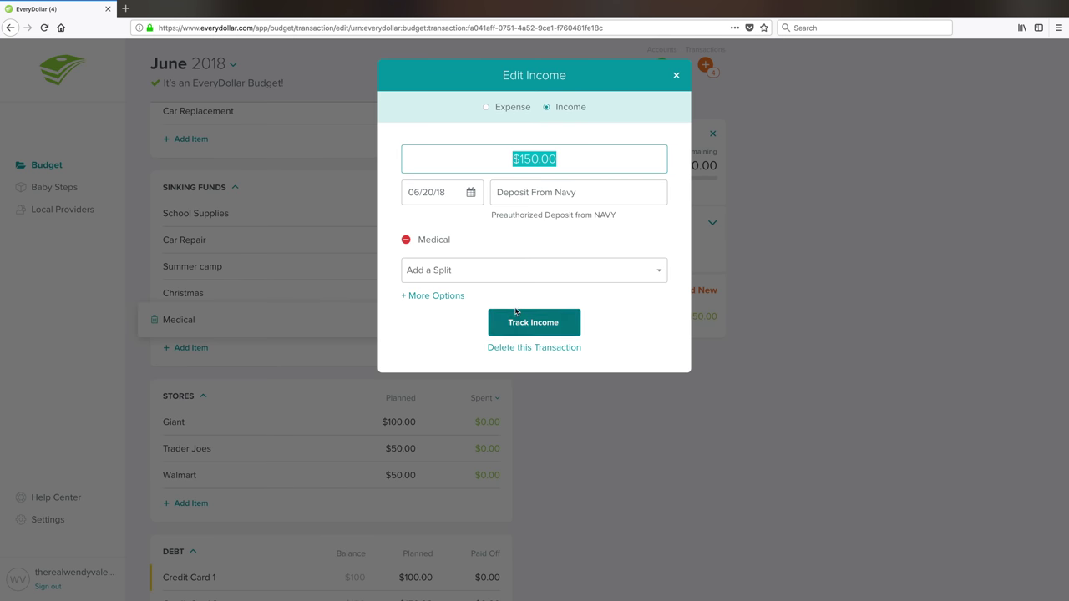
left_click(406, 242)
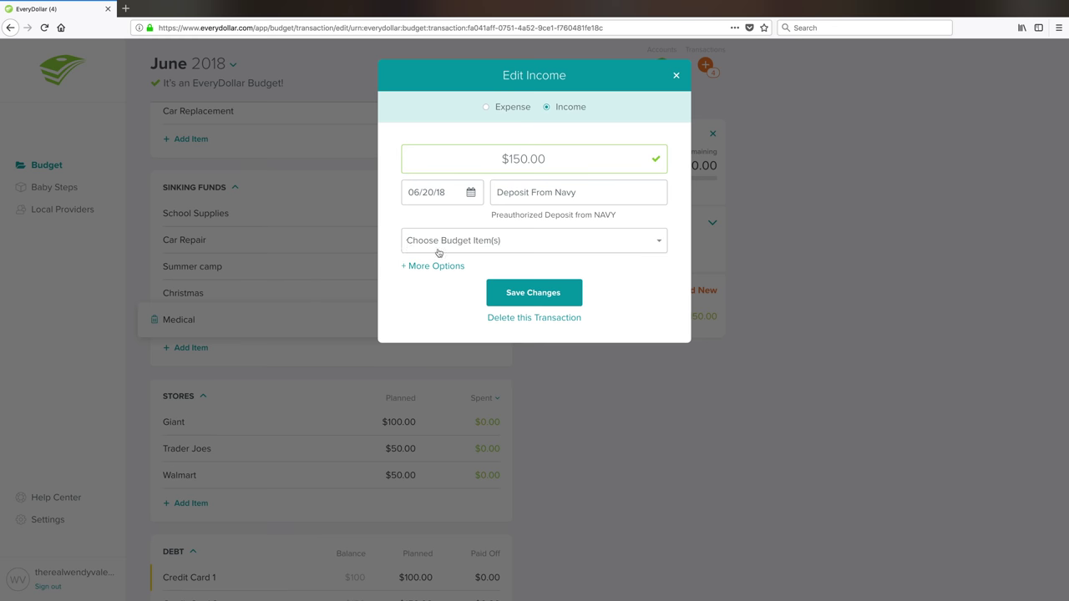
left_click(526, 293)
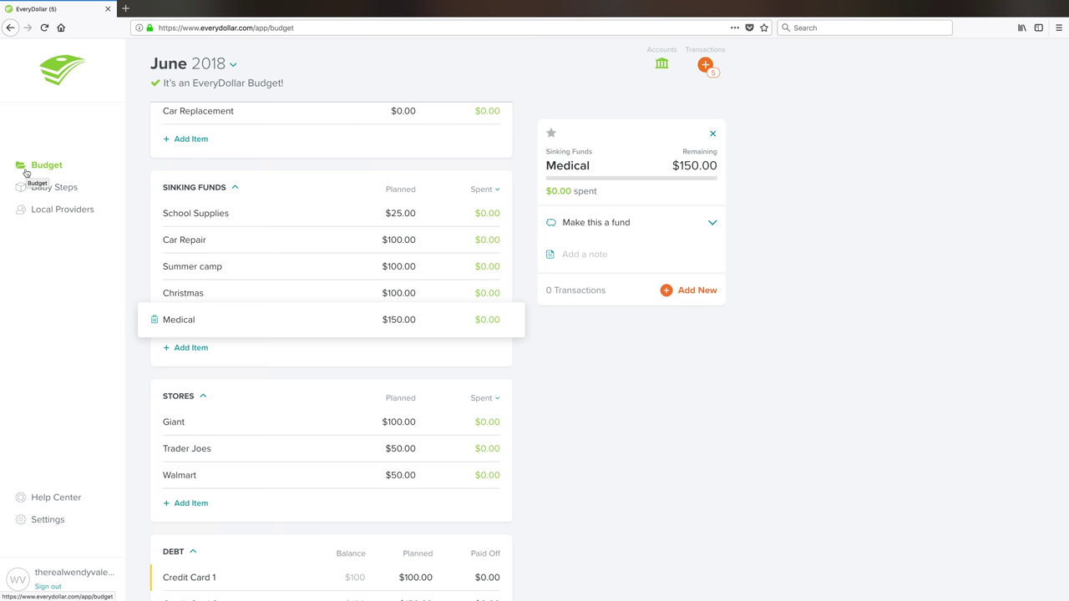
mouse_move(15, 5)
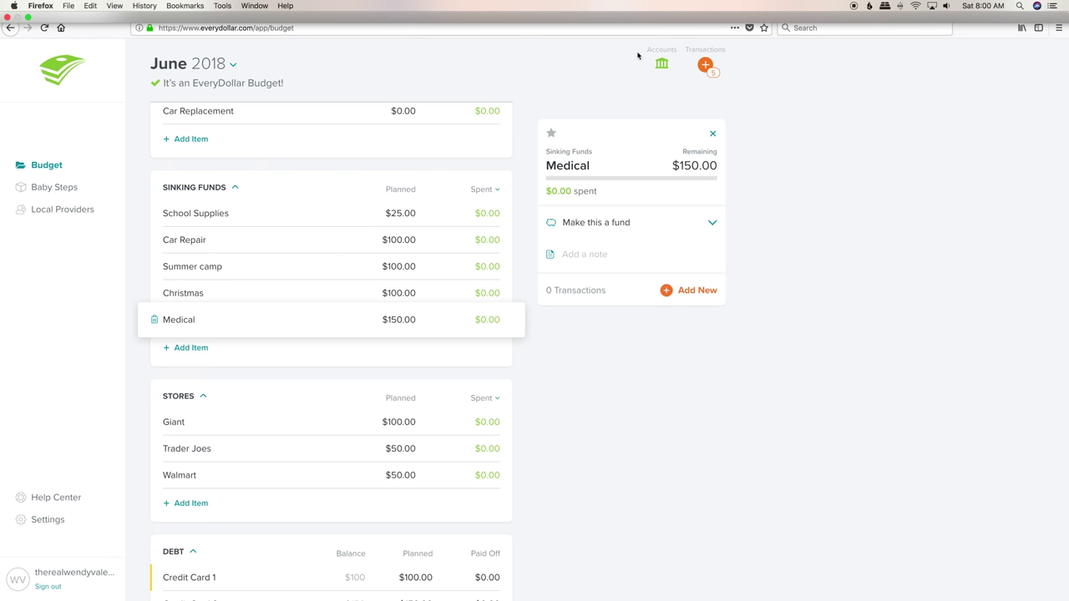
left_click(854, 6)
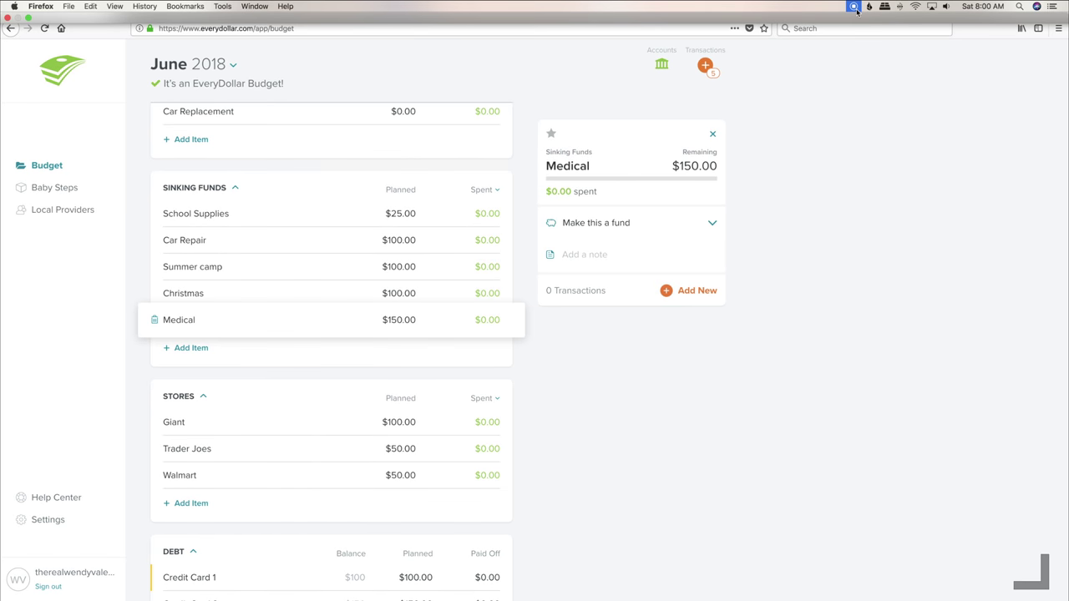